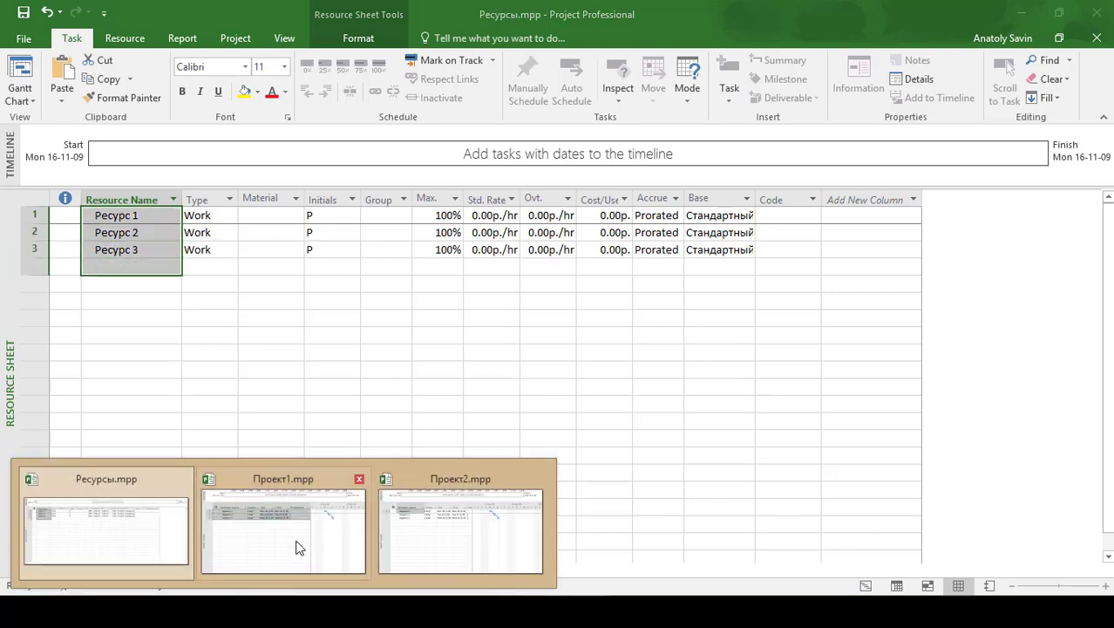
Step: Review the task lists of Проект1.mpp and Проект2.mpp, selecting the three tasks in each project
left_click(298, 543)
left_click(266, 369)
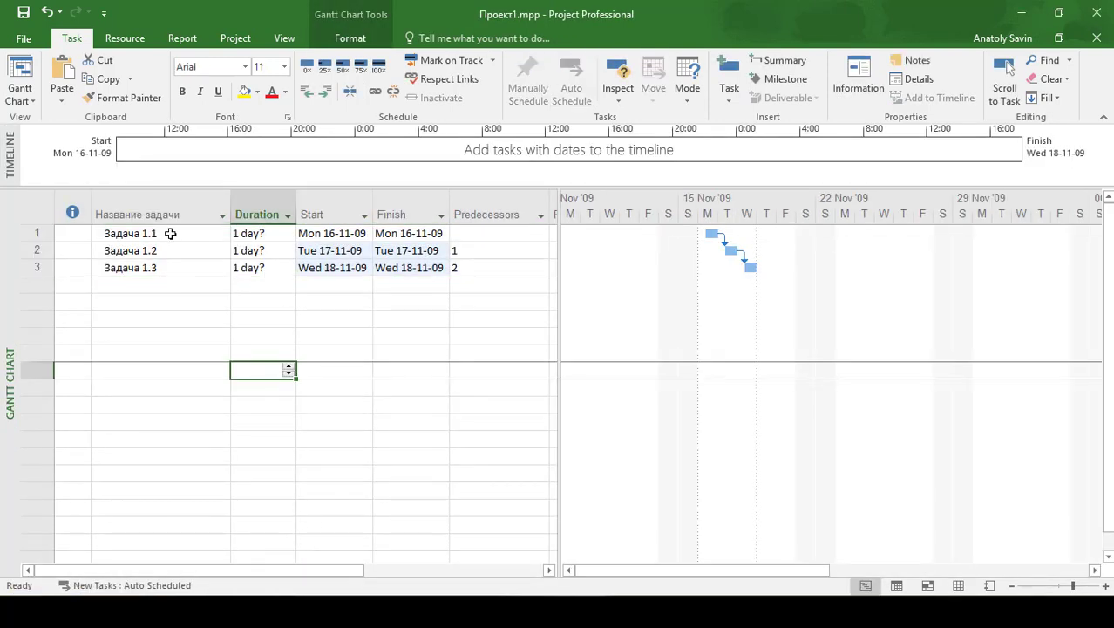
left_click_drag(162, 234, 169, 266)
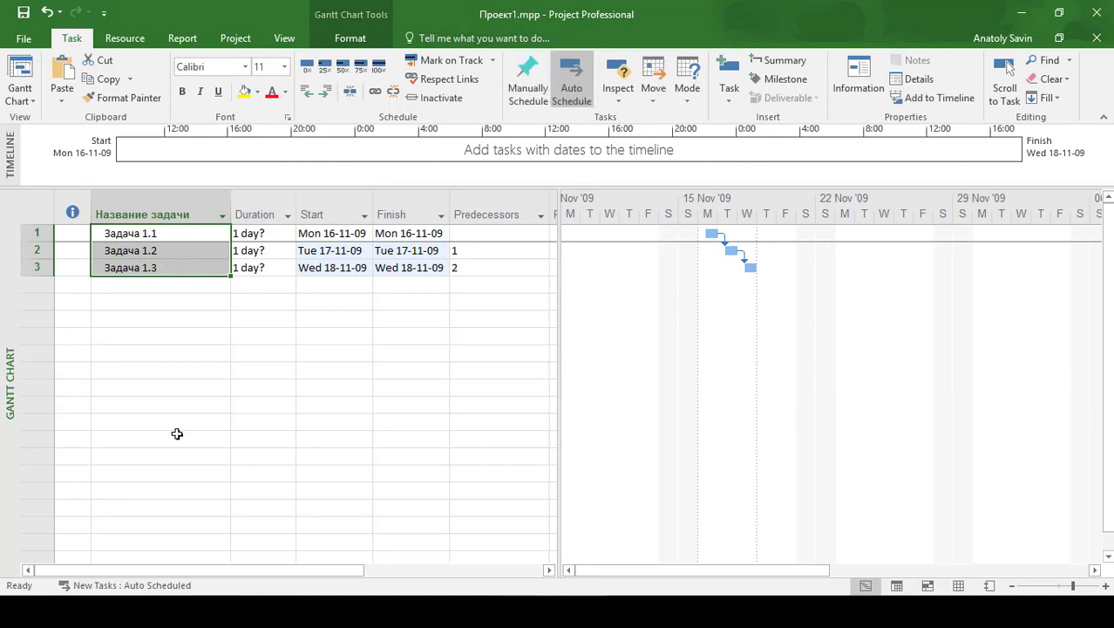
mouse_move(286, 560)
left_click(418, 529)
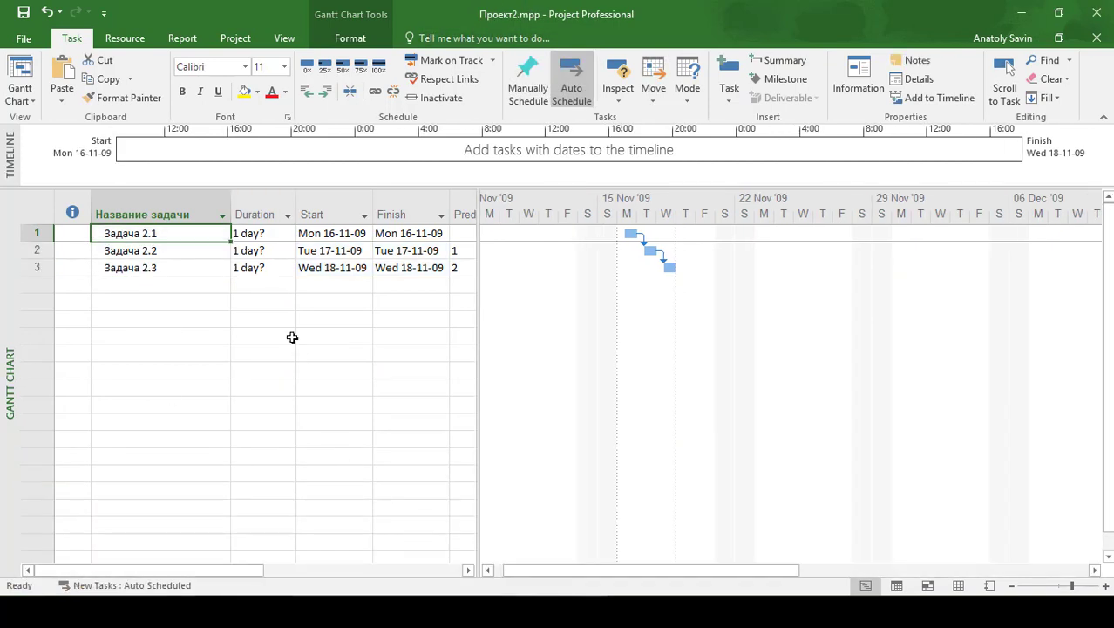
left_click(180, 268, "shift")
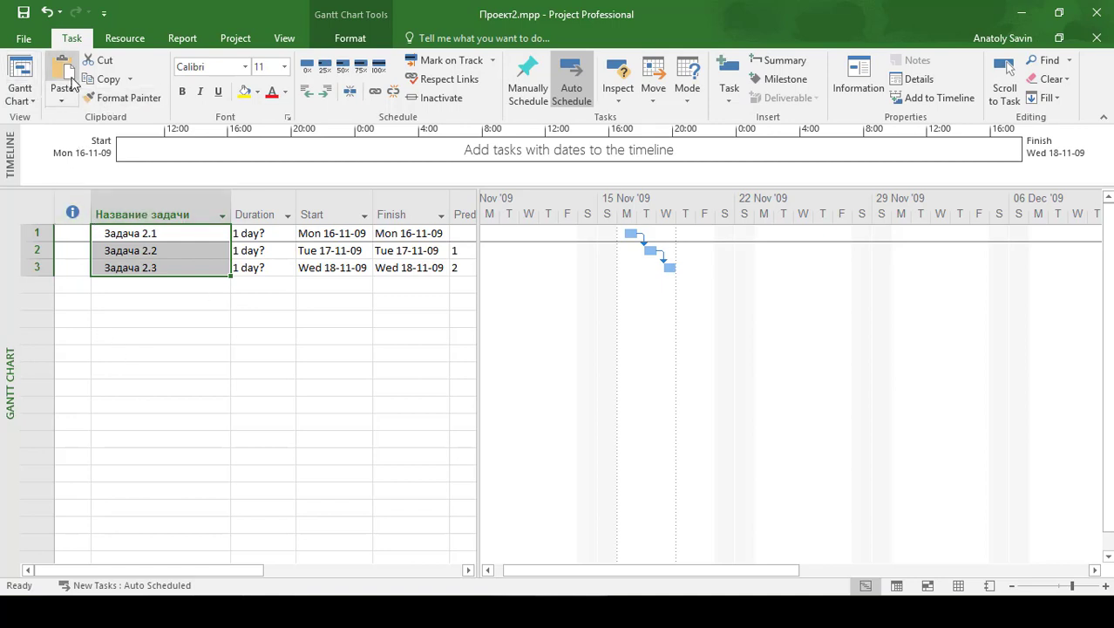
Step: Create a new blank project to hold both existing projects
left_click(23, 40)
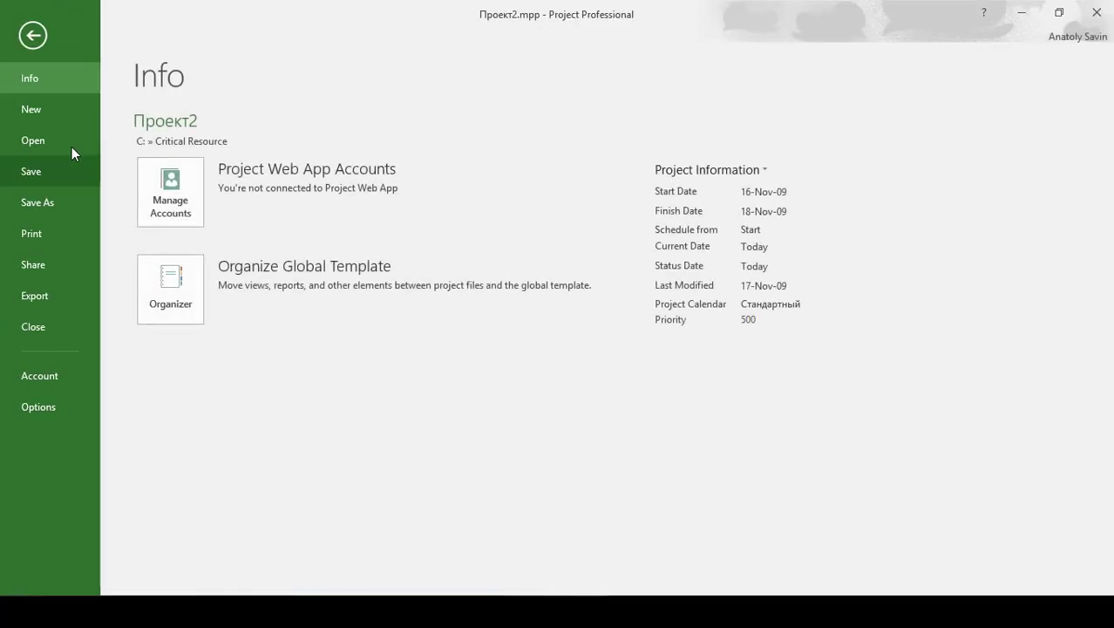
left_click(39, 109)
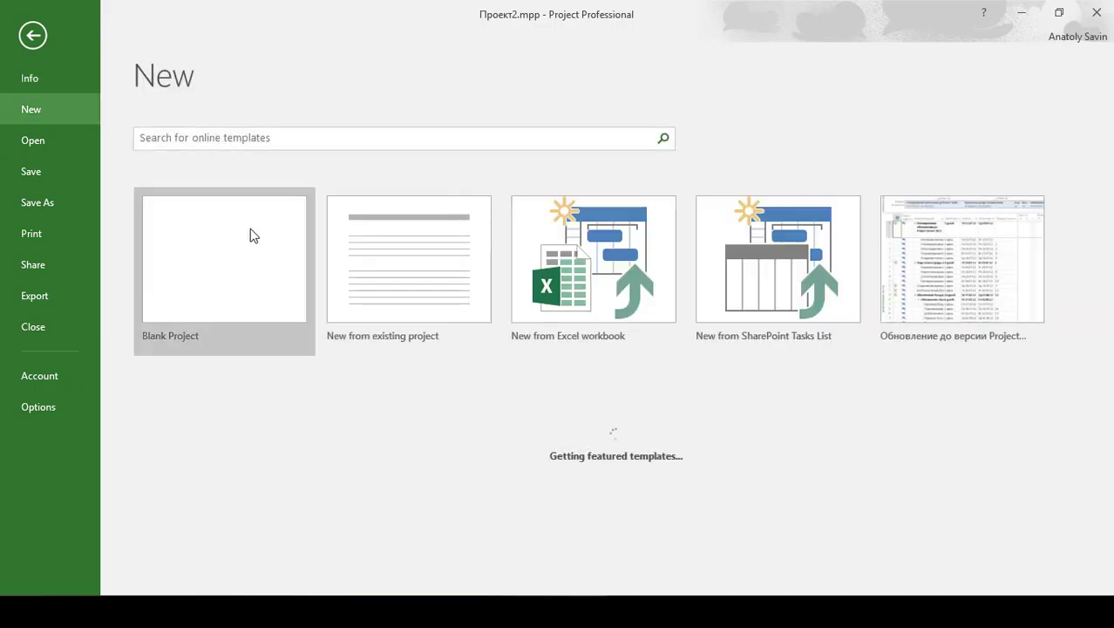
left_click(250, 243)
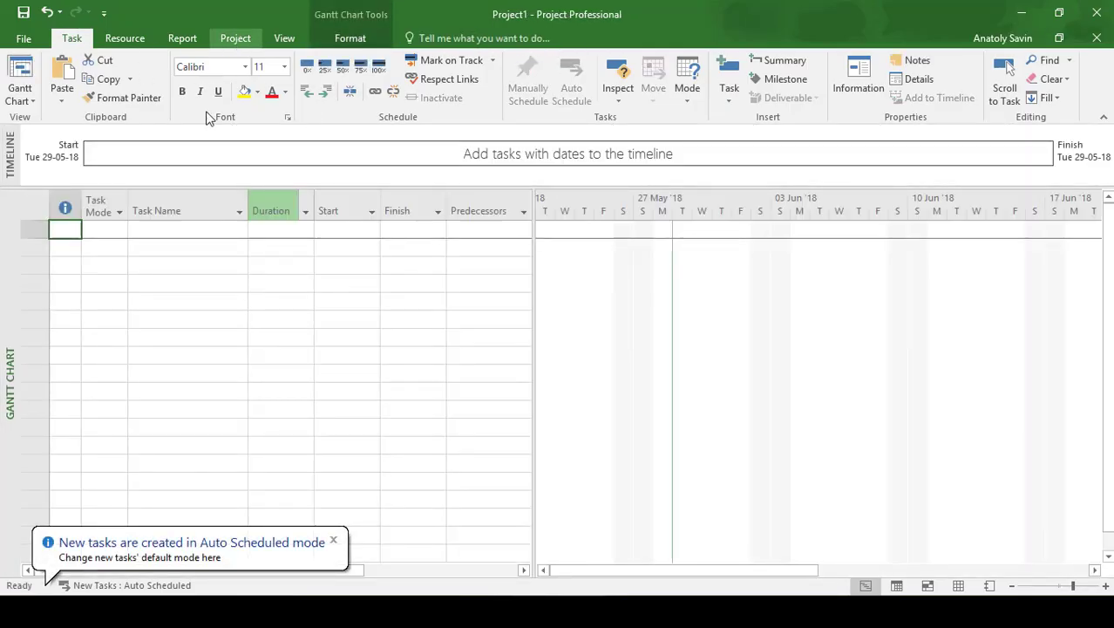
Step: Insert Проект1.mpp as a linked subproject in the first row, accepting the different currencies
left_click(169, 229)
left_click(36, 229)
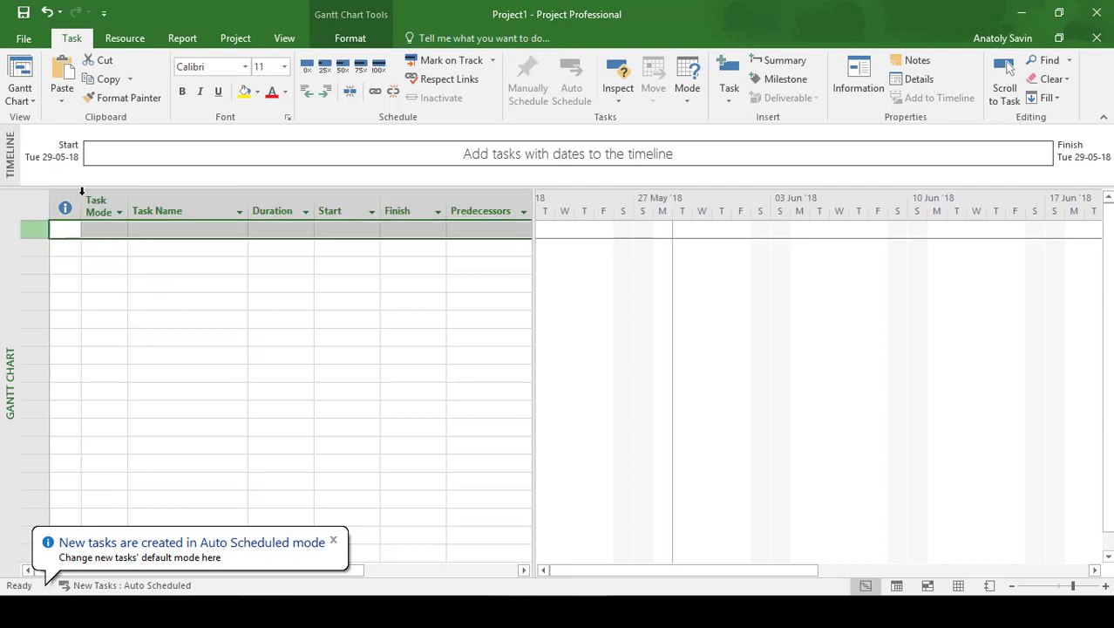
left_click(236, 38)
left_click(28, 76)
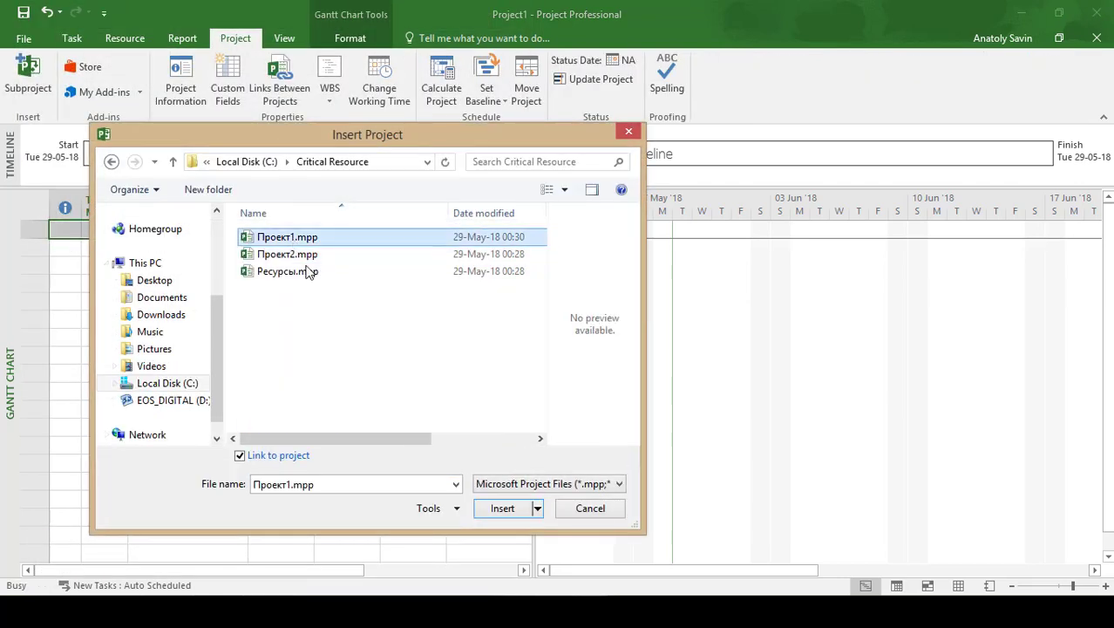
left_click(495, 507)
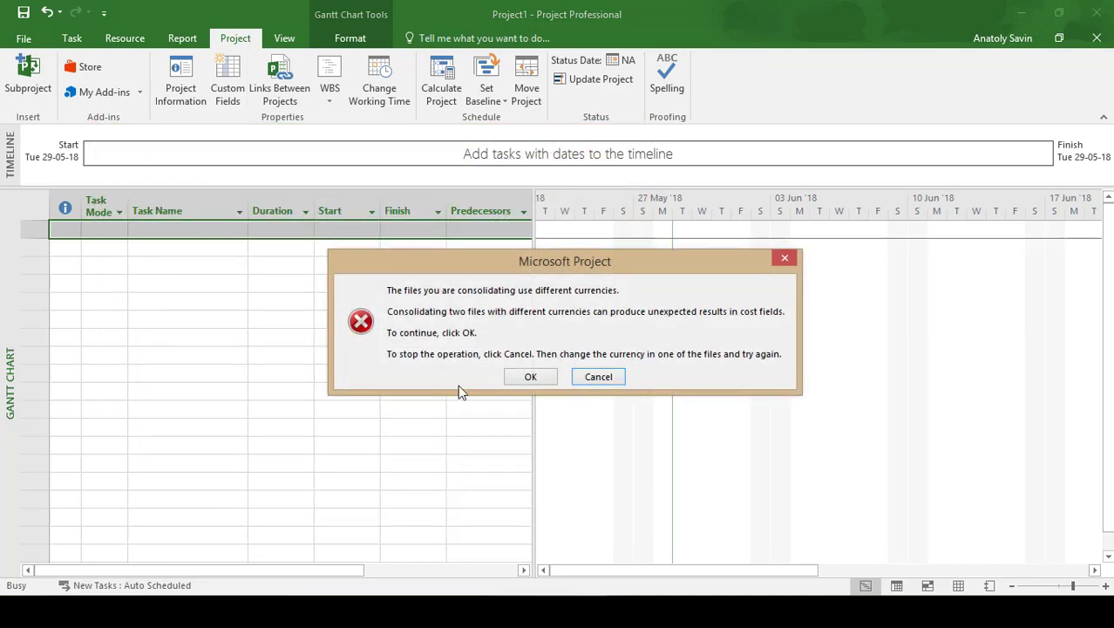
left_click(531, 377)
Step: Insert Проект2.mpp as a linked subproject in the second row, accepting the different currencies
left_click(174, 249)
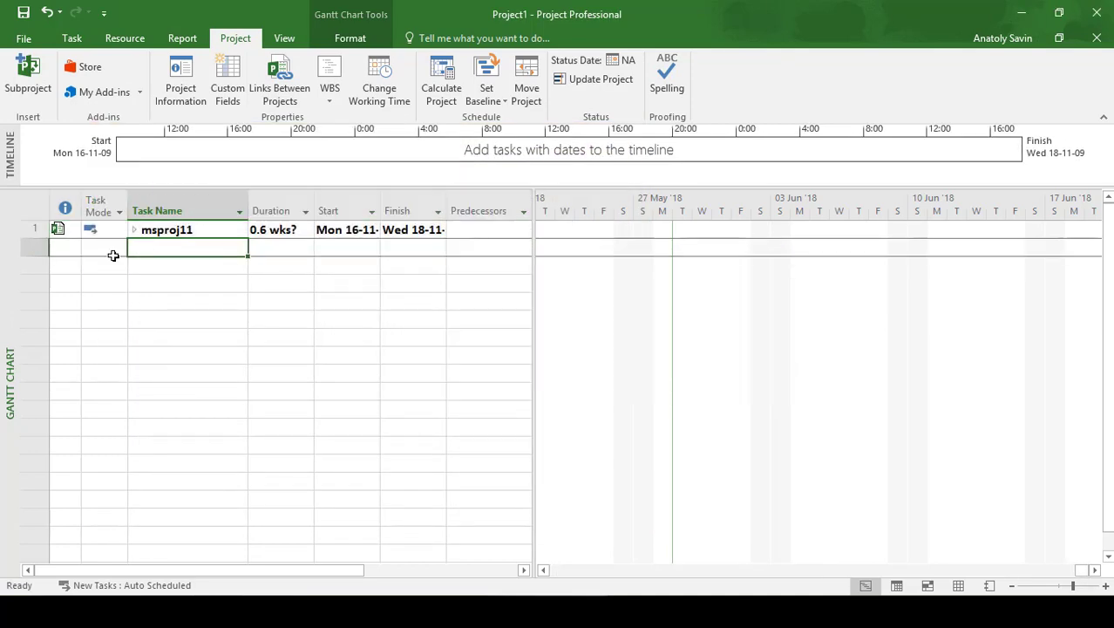
left_click(26, 77)
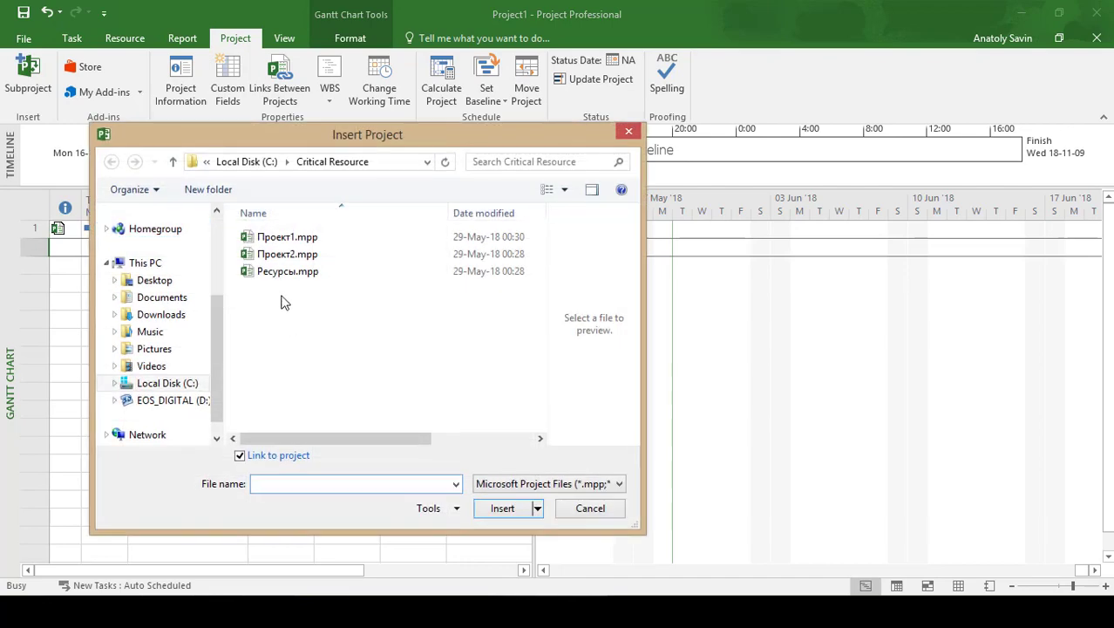
left_click(287, 254)
left_click(508, 514)
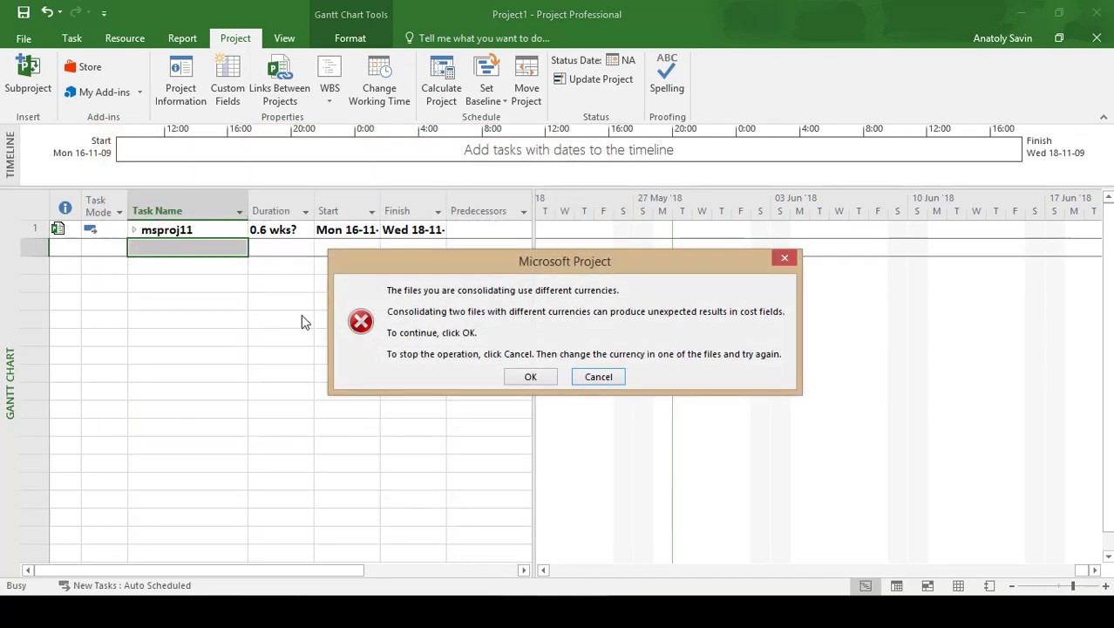
left_click(529, 379)
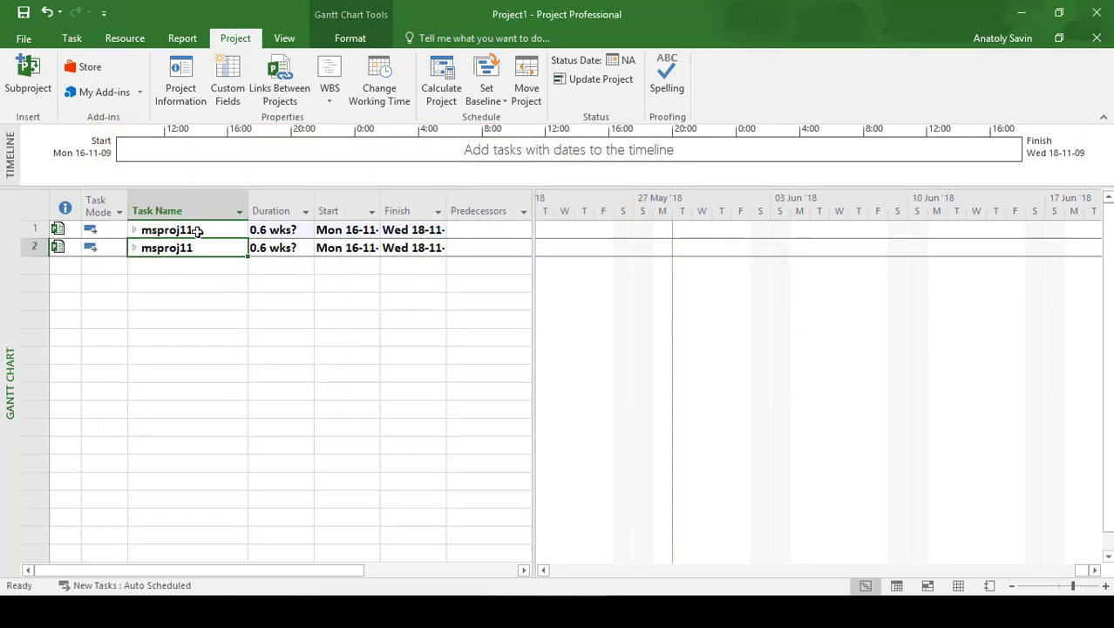
Step: Expand both inserted subprojects to show their tasks, and select the three tasks of the second one
left_click(134, 231)
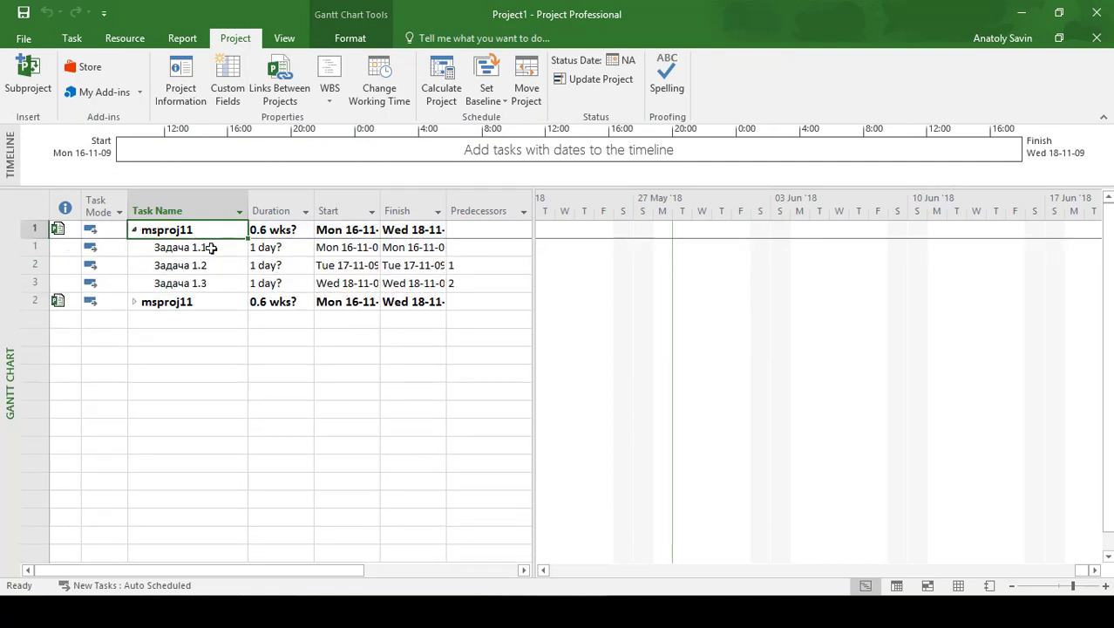
left_click(135, 303)
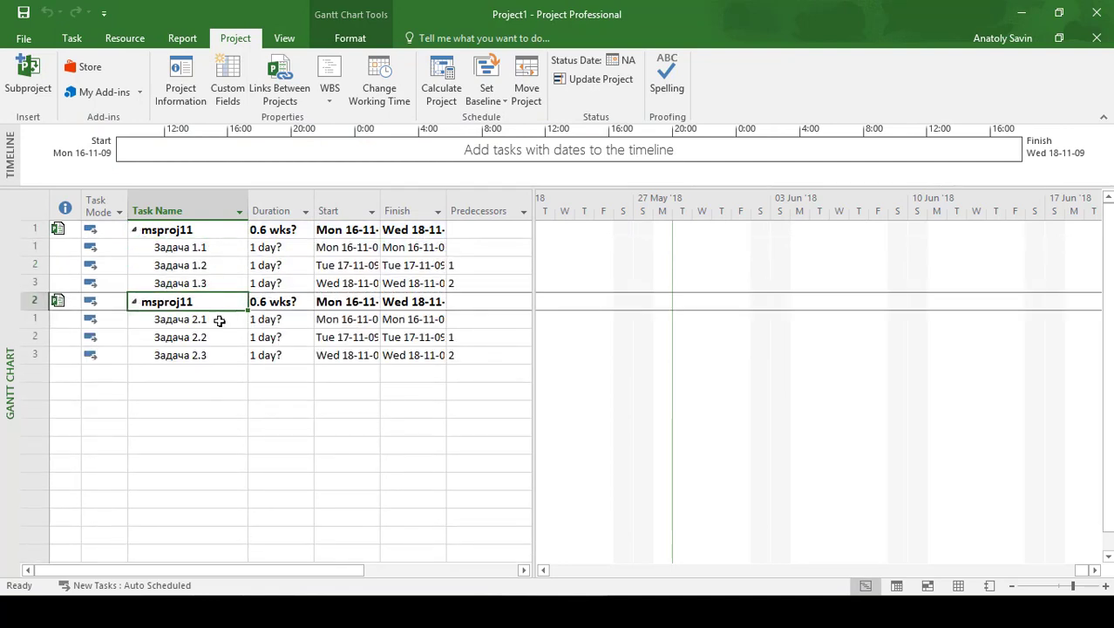
left_click_drag(219, 319, 218, 356)
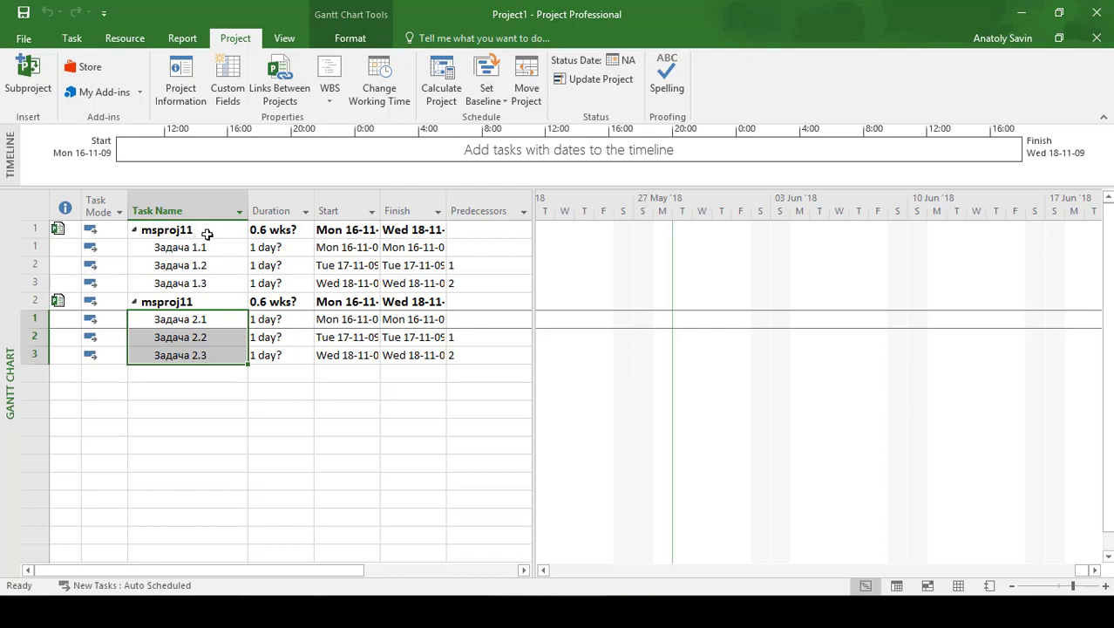
Step: Save the consolidated project as Мастер.mpp in the Critical Resource folder, saving changes to all subprojects, and bring up that folder in File Explorer
left_click(24, 40)
left_click(37, 203)
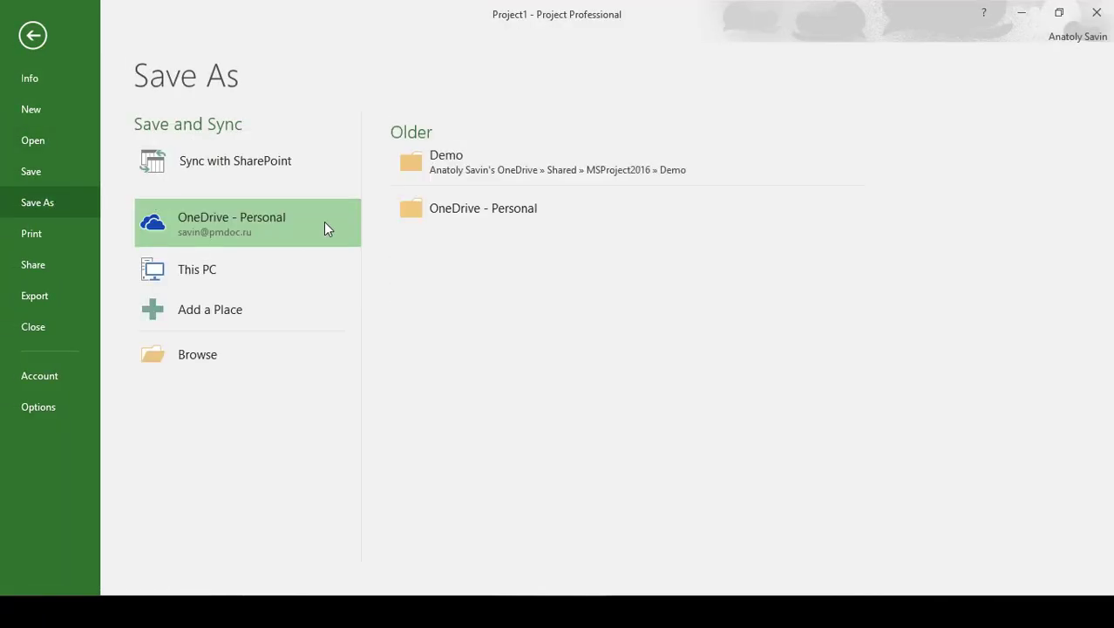
left_click(261, 266)
left_click(454, 166)
left_click(285, 343)
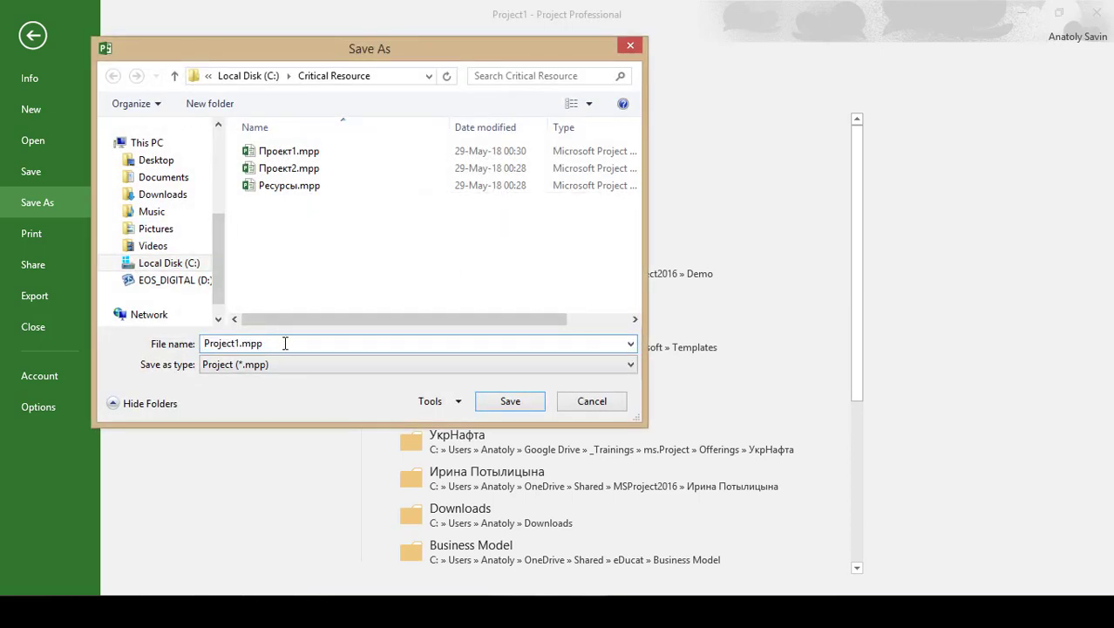
key("shift+Home")
type("Ma")
type("стер")
left_click(514, 403)
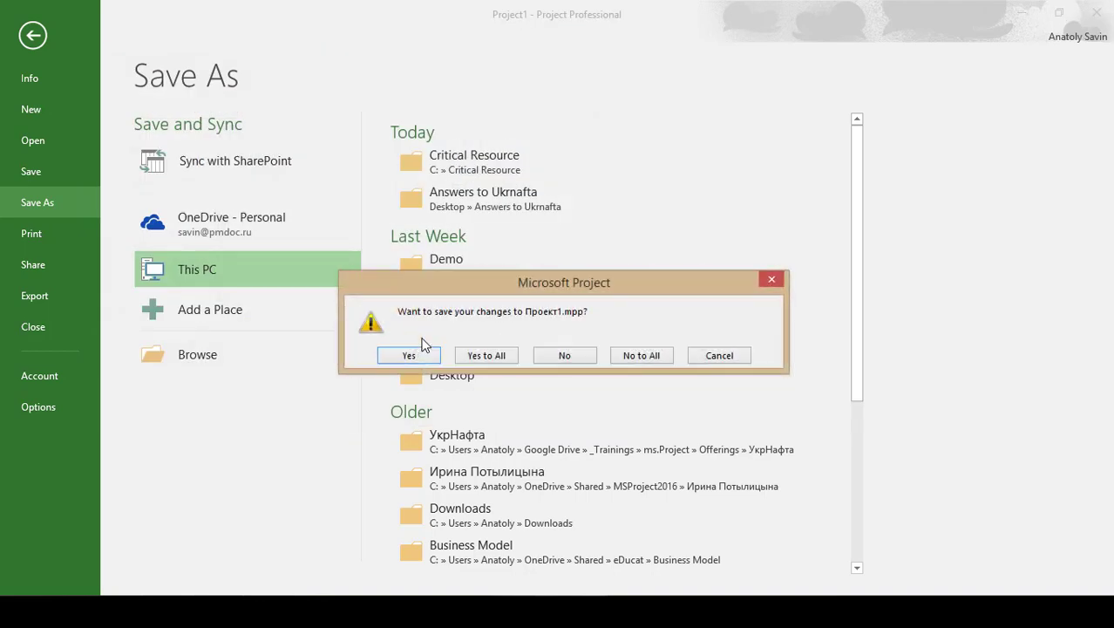
left_click(485, 356)
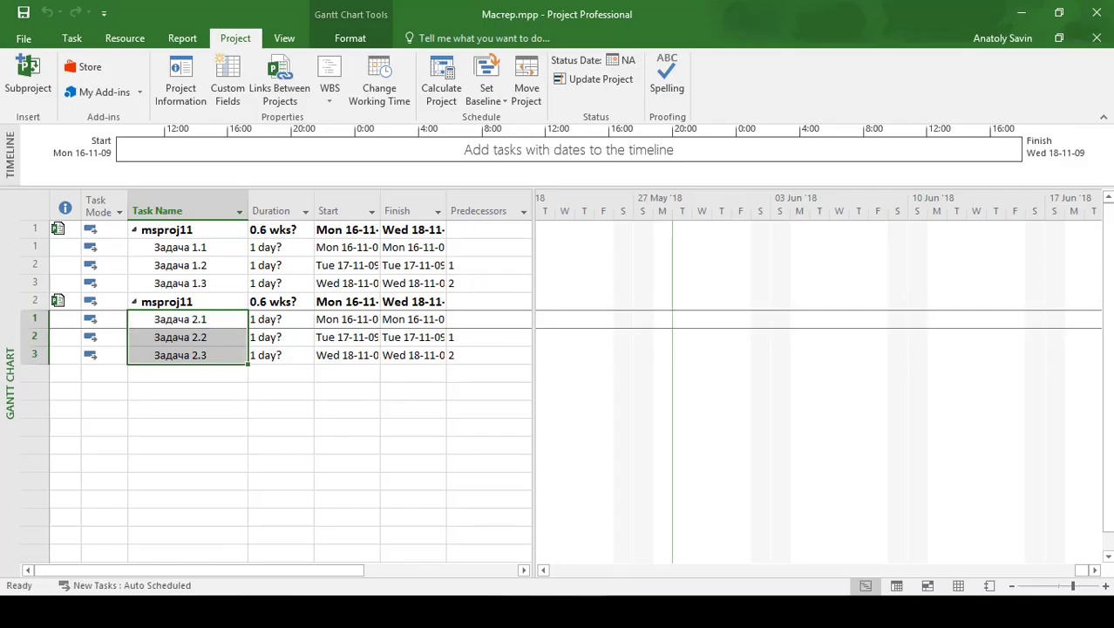
key("alt+Tab")
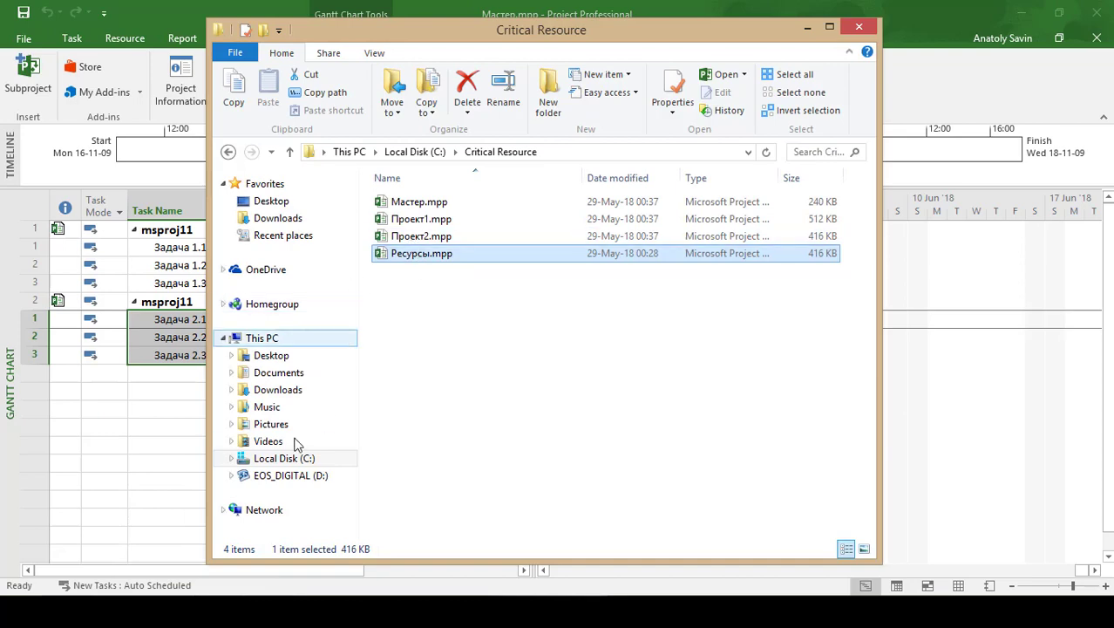
Step: Switch to Проект1.mpp and make it use shared resources from Ресурсы.mpp, with the pool taking precedence on conflicts
mouse_move(268, 577)
left_click(274, 542)
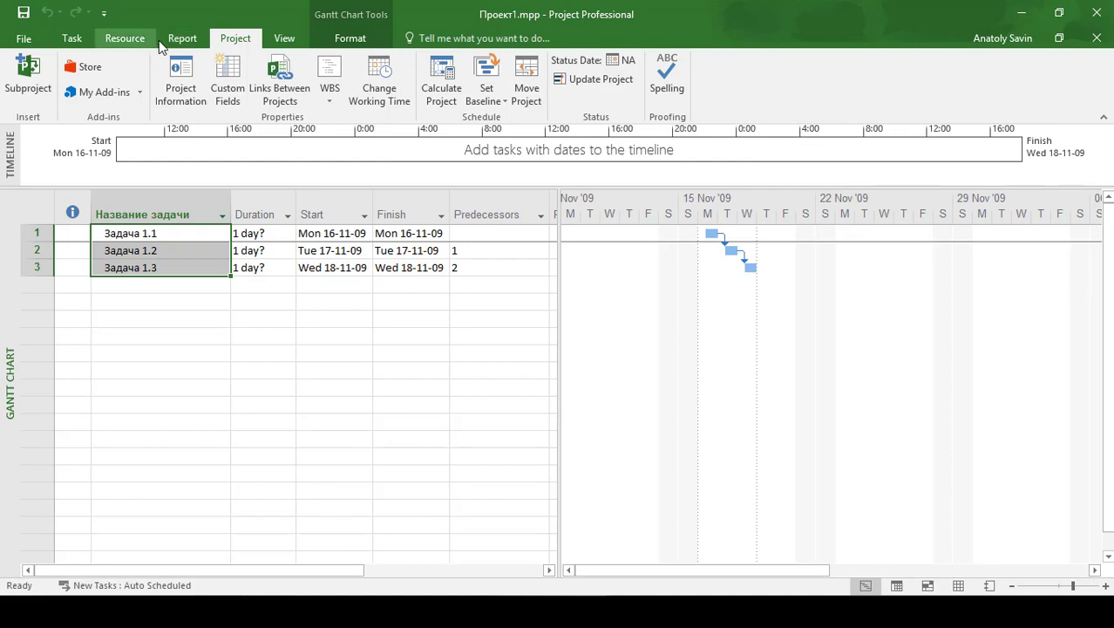
left_click(125, 39)
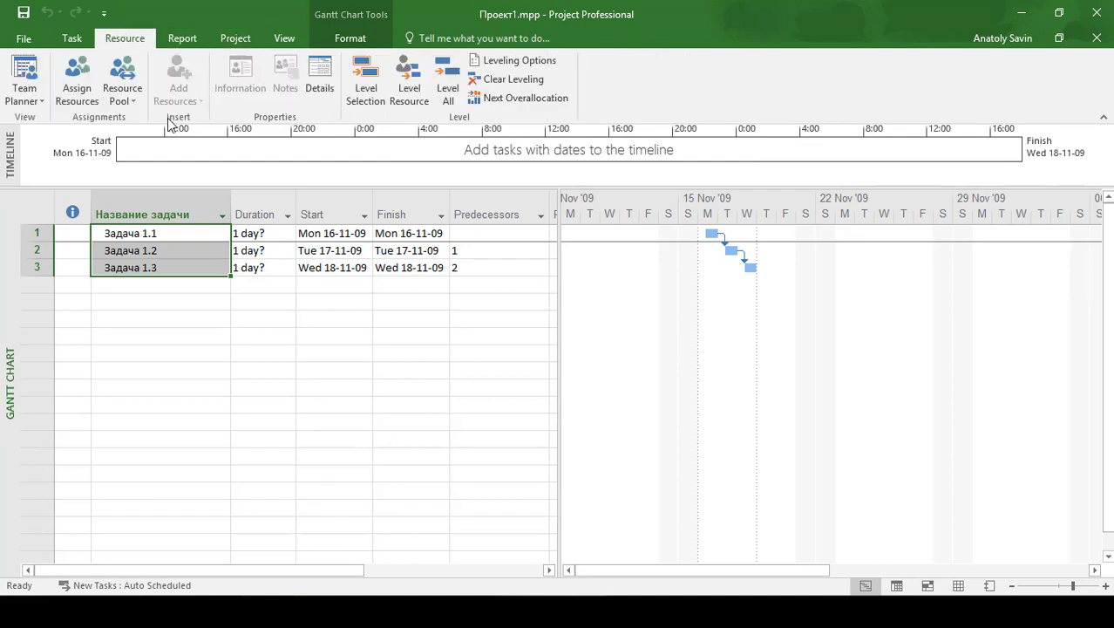
left_click(133, 101)
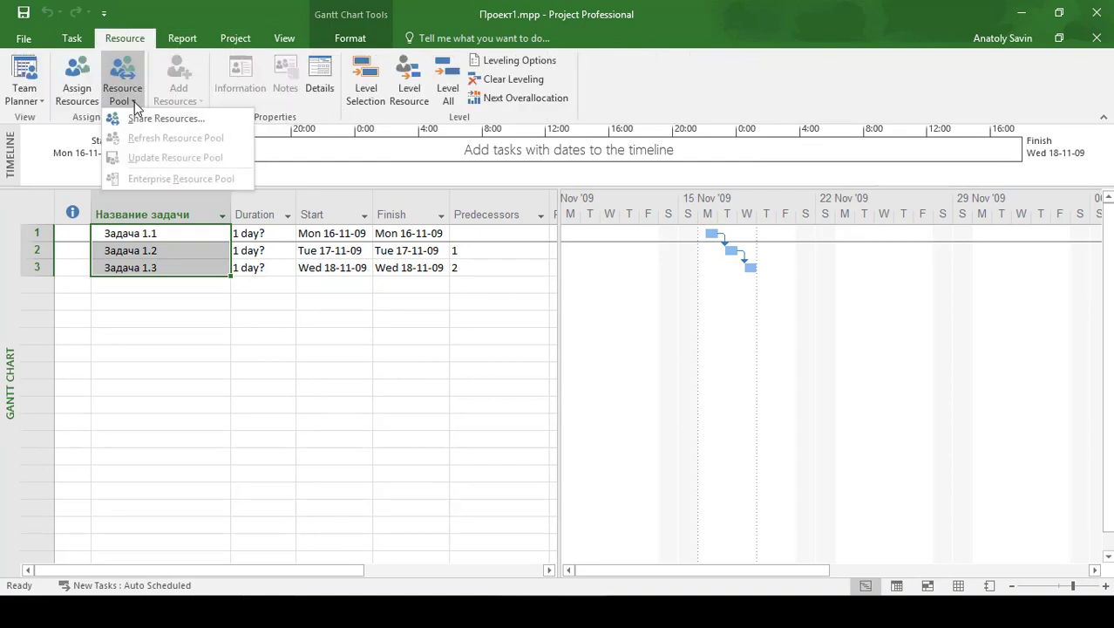
left_click(144, 125)
left_click(476, 273)
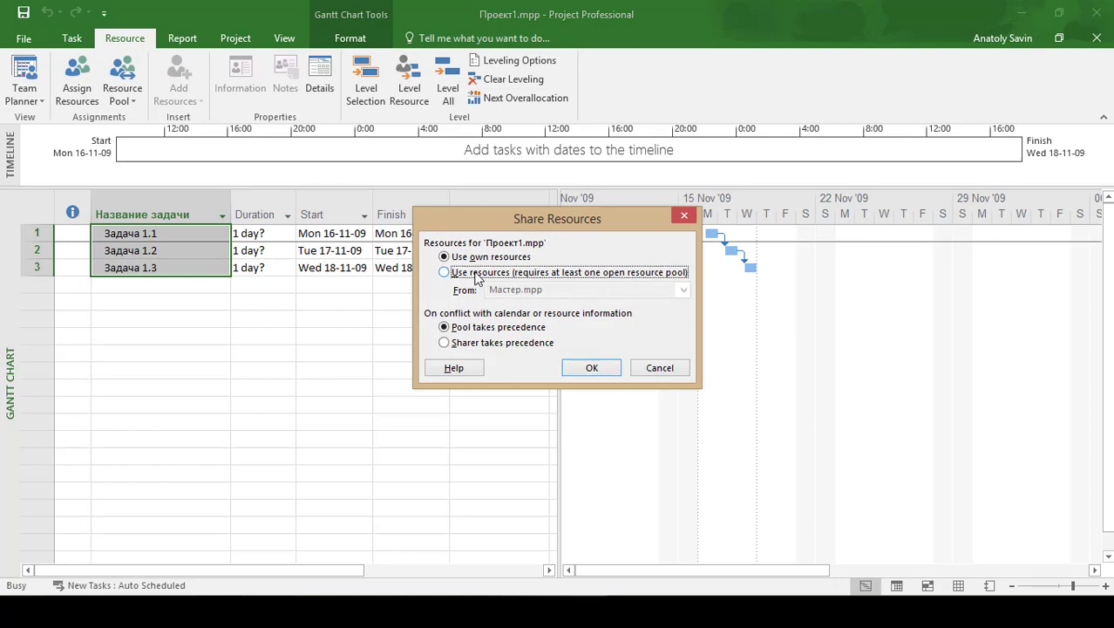
left_click(579, 290)
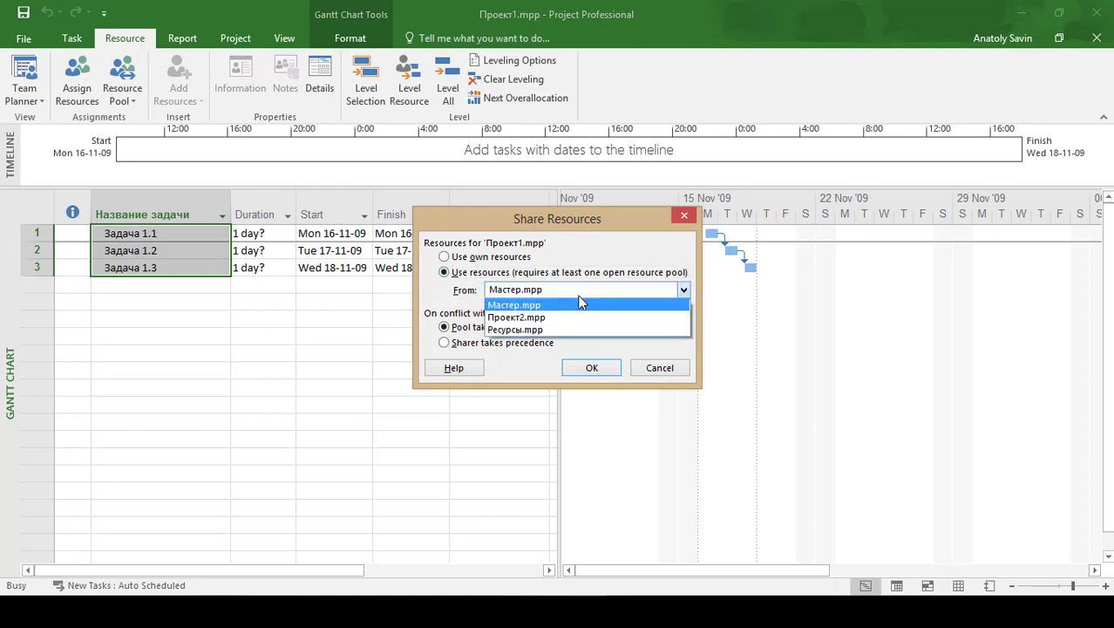
left_click(514, 331)
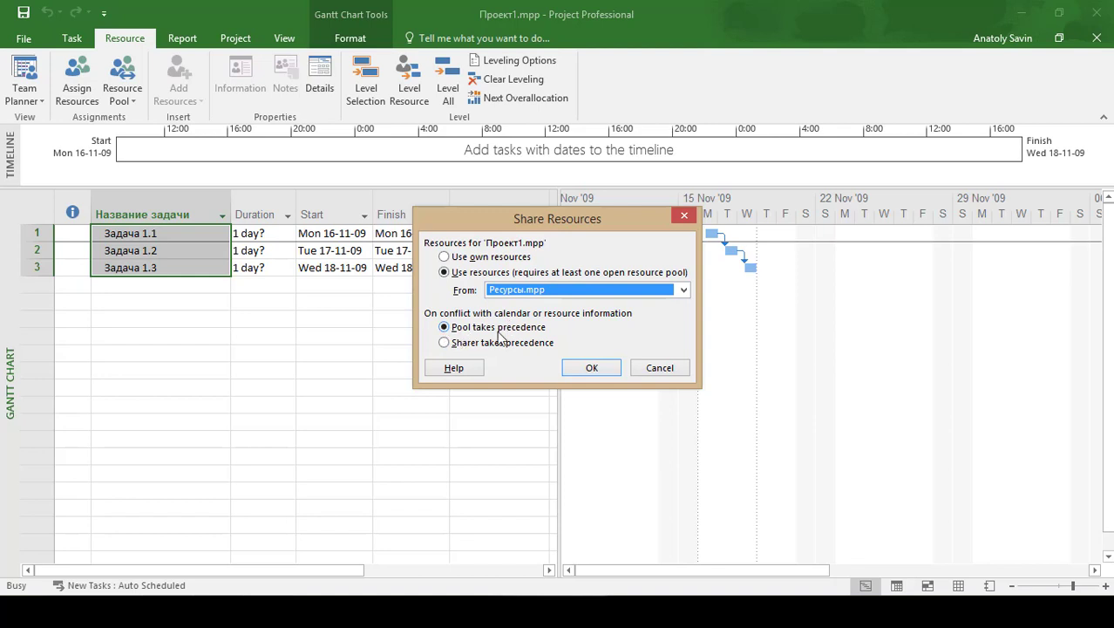
left_click(590, 370)
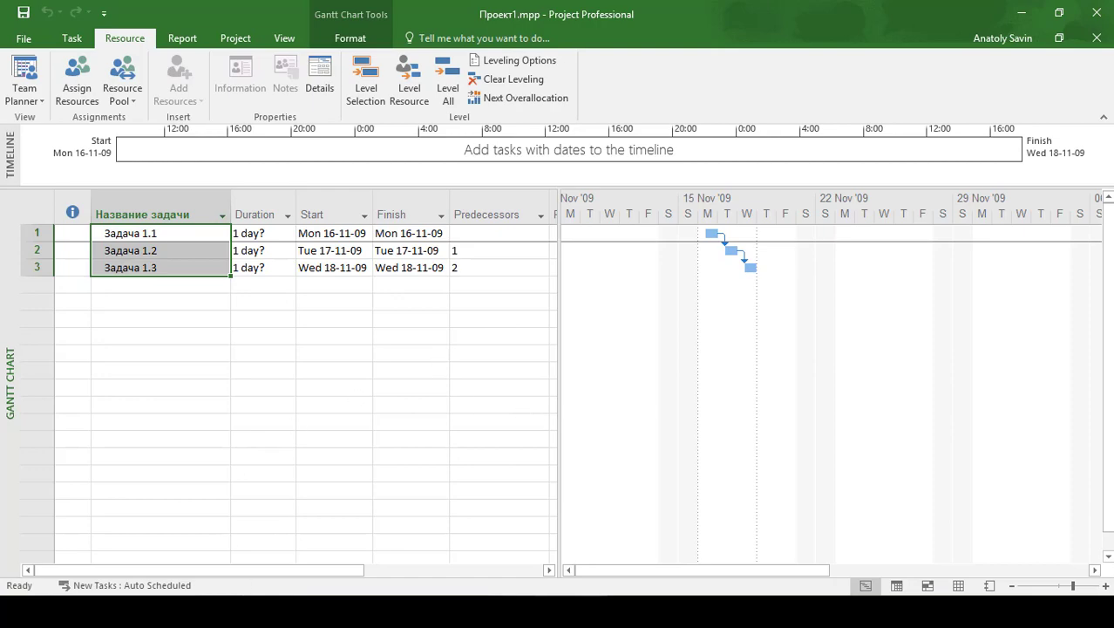
Step: Make Проект2.mpp use shared resources from Ресурсы.mpp, with the pool taking precedence, and save the project
mouse_move(244, 610)
left_click(401, 558)
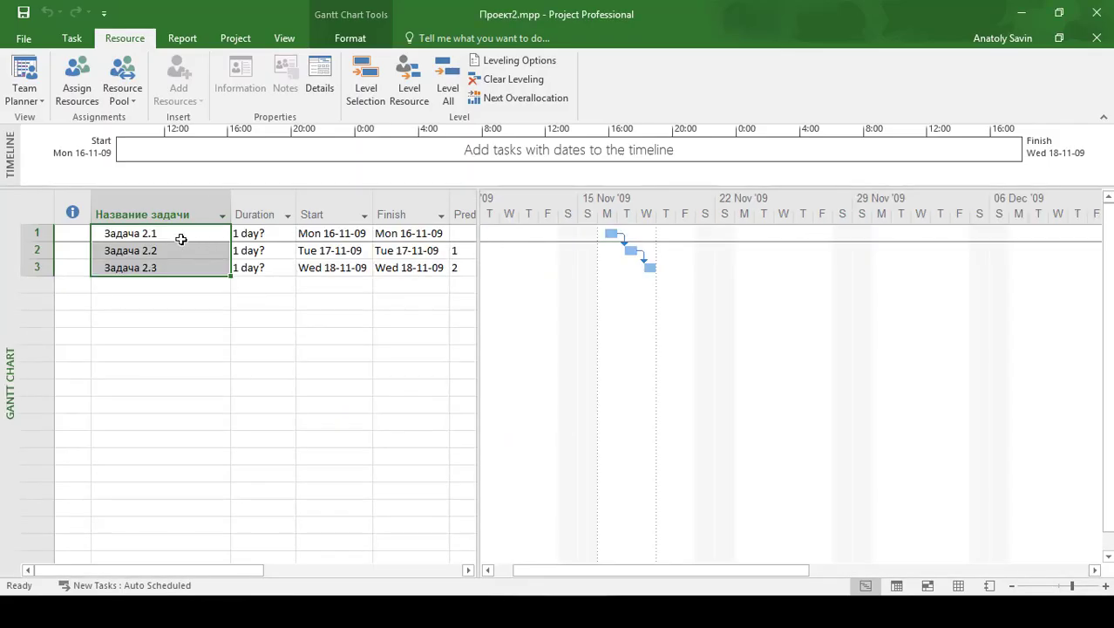
left_click(123, 94)
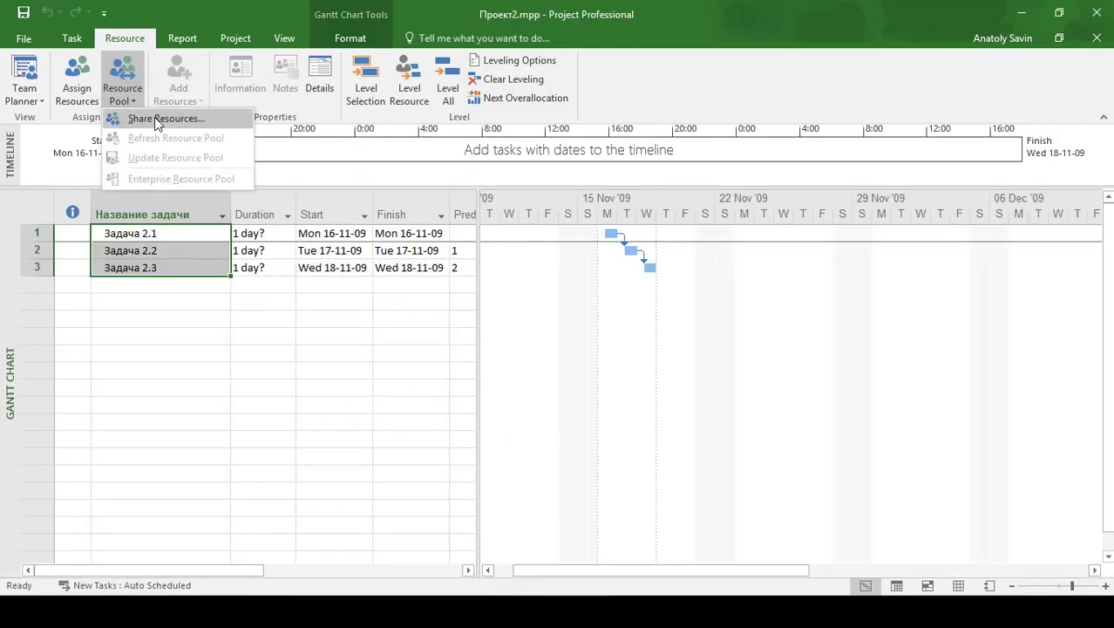
left_click(154, 117)
left_click(549, 273)
left_click(541, 289)
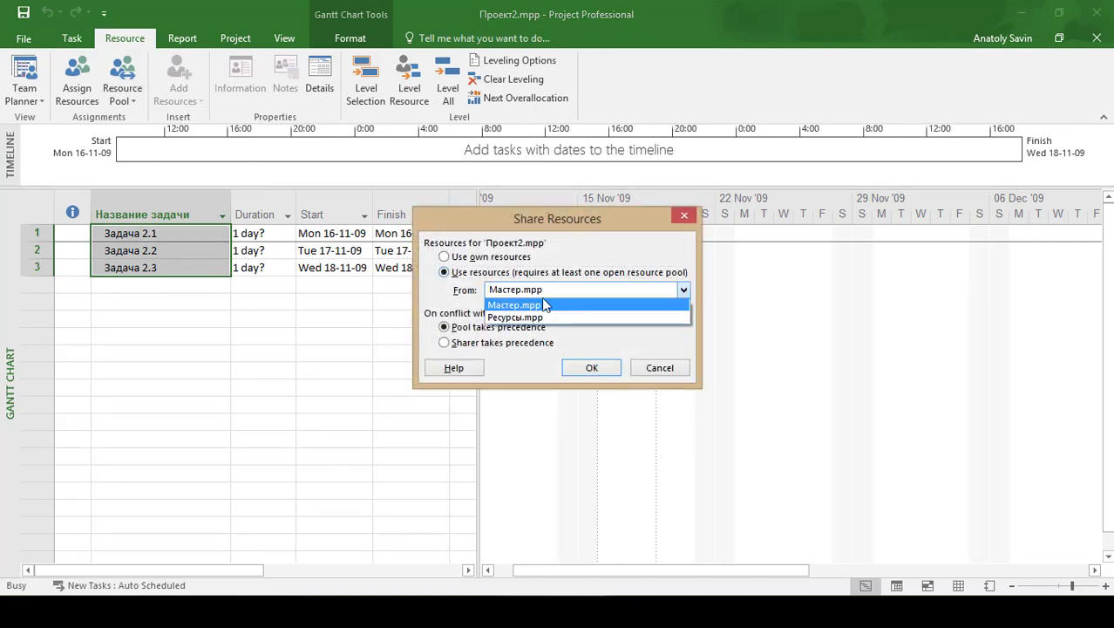
left_click(540, 318)
left_click(470, 327)
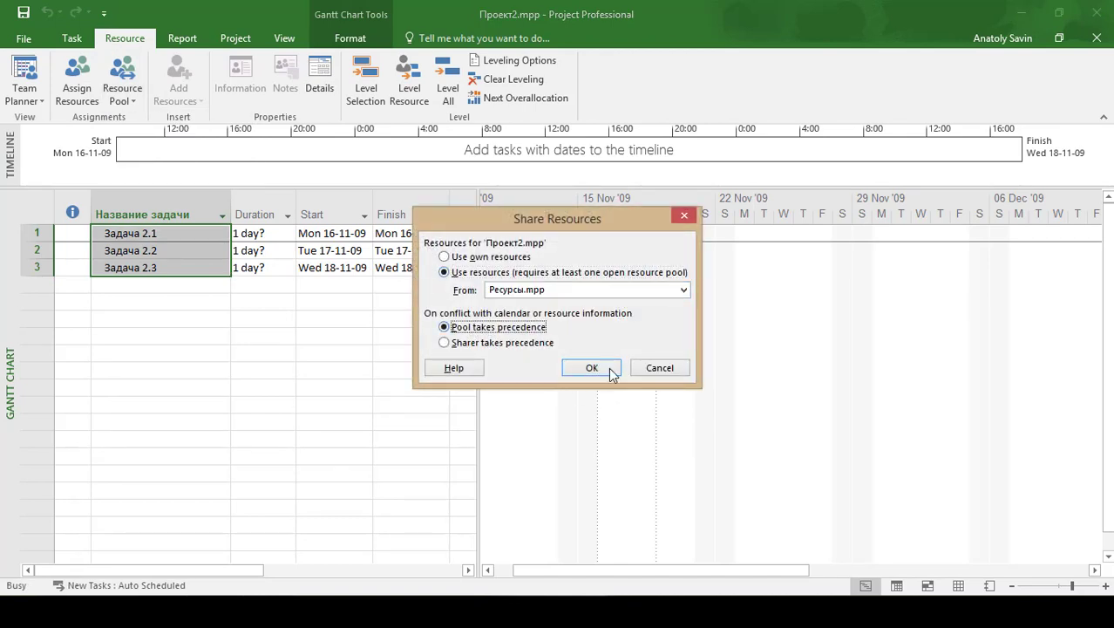
left_click(606, 368)
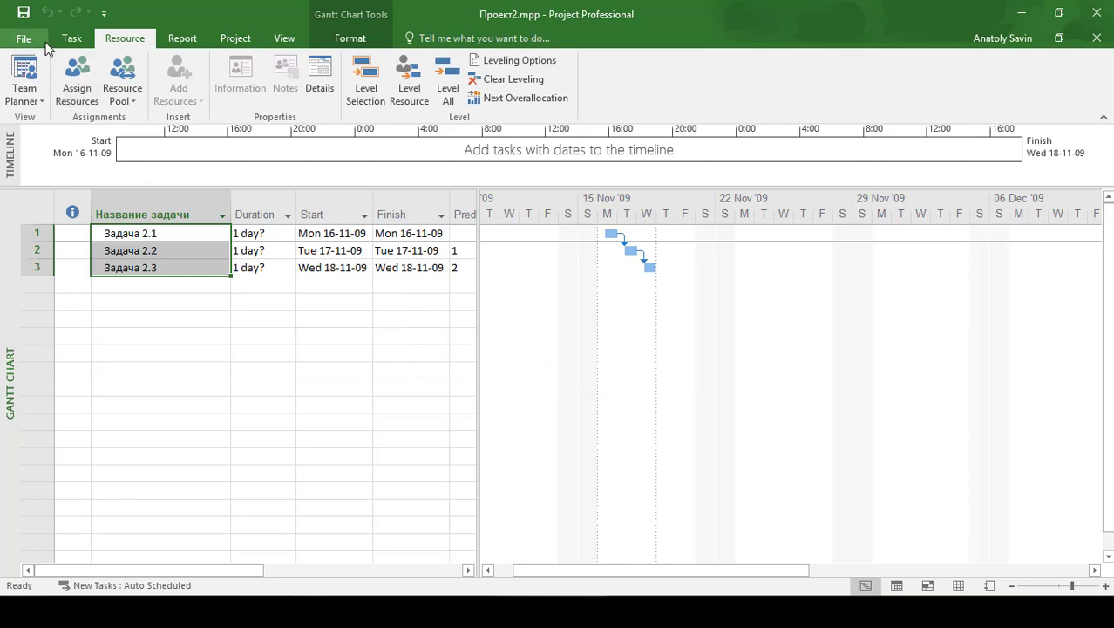
left_click(24, 14)
key("ctrl+Home")
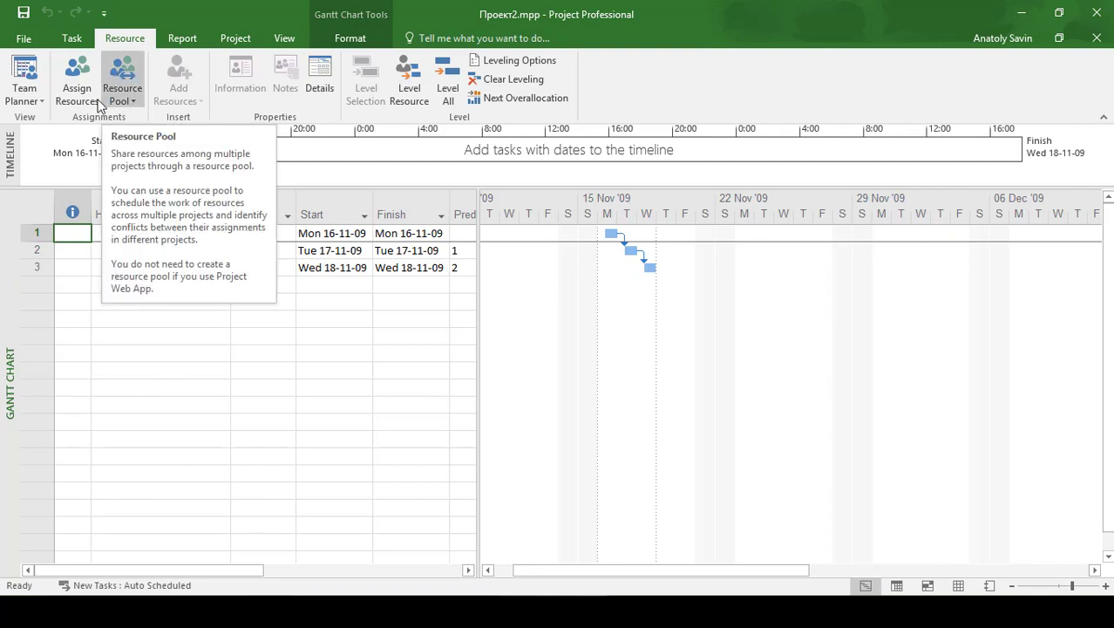
Step: Show the Resource Sheet of Проект2.mpp and select the three shared resources Ресурс 1 to Ресурс 3
left_click(77, 69)
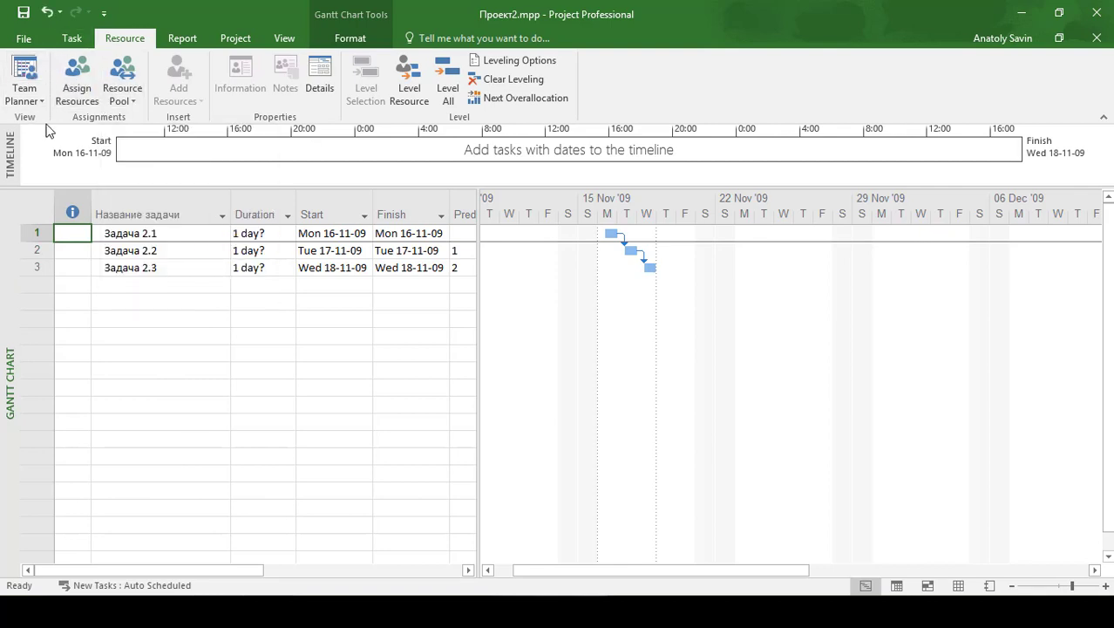
left_click(42, 103)
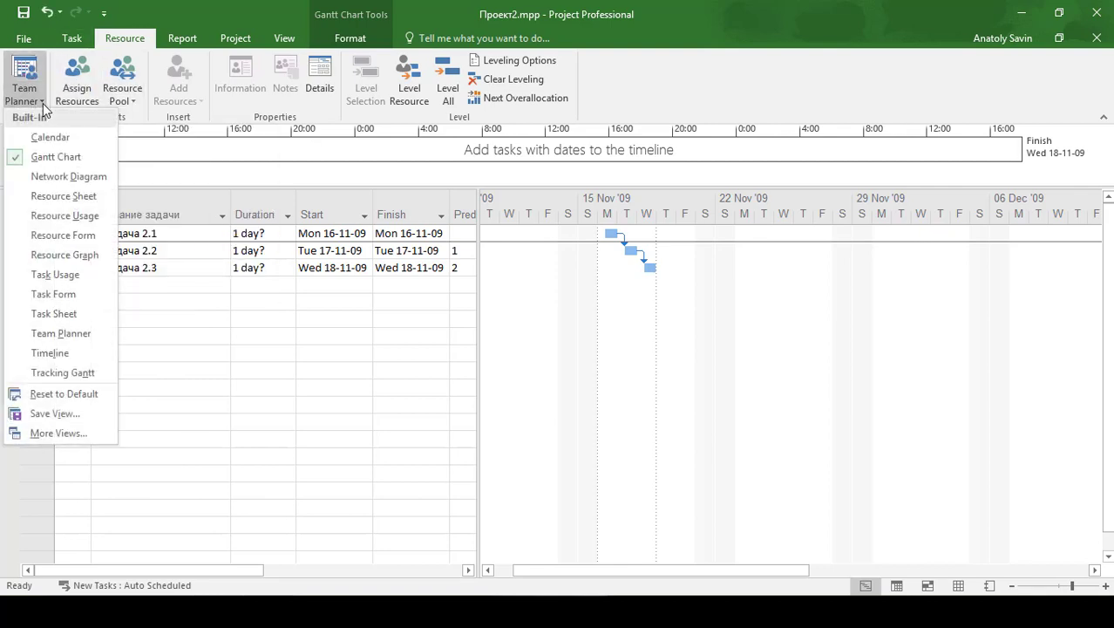
left_click(59, 198)
left_click_drag(156, 223, 149, 248)
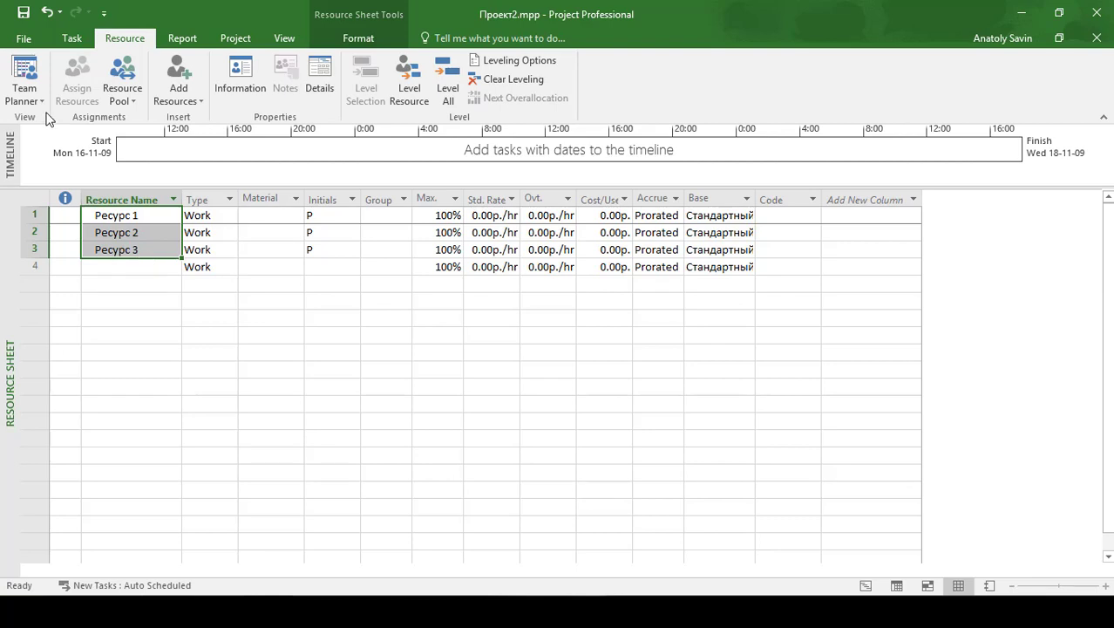
Step: Switch to Проект1.mpp, show its Resource Sheet and select the three shared resources
mouse_move(287, 611)
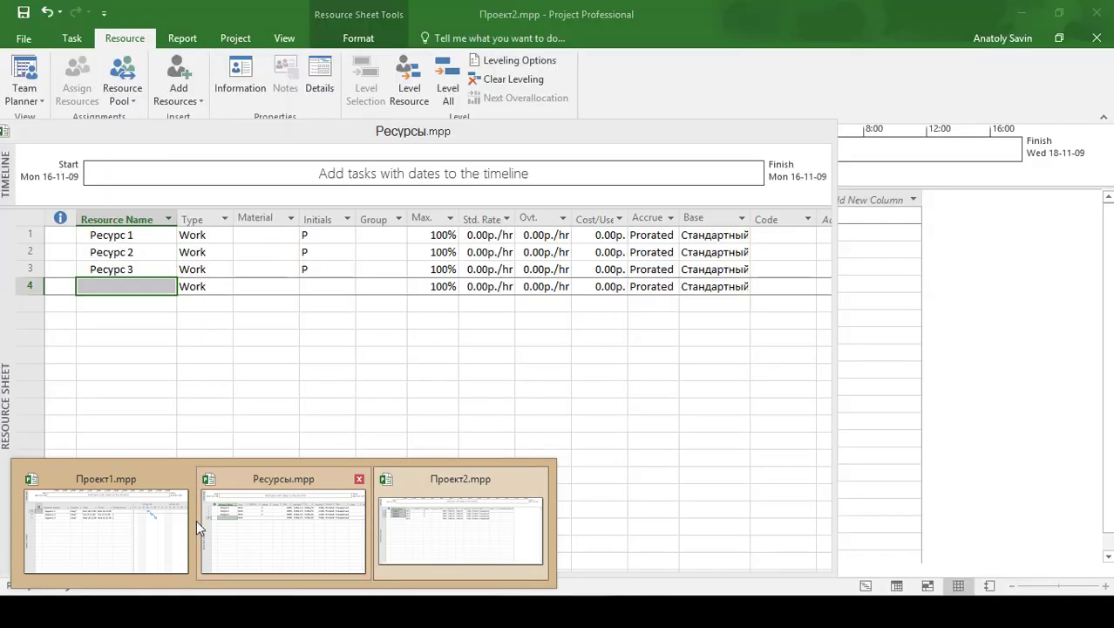
left_click(179, 523)
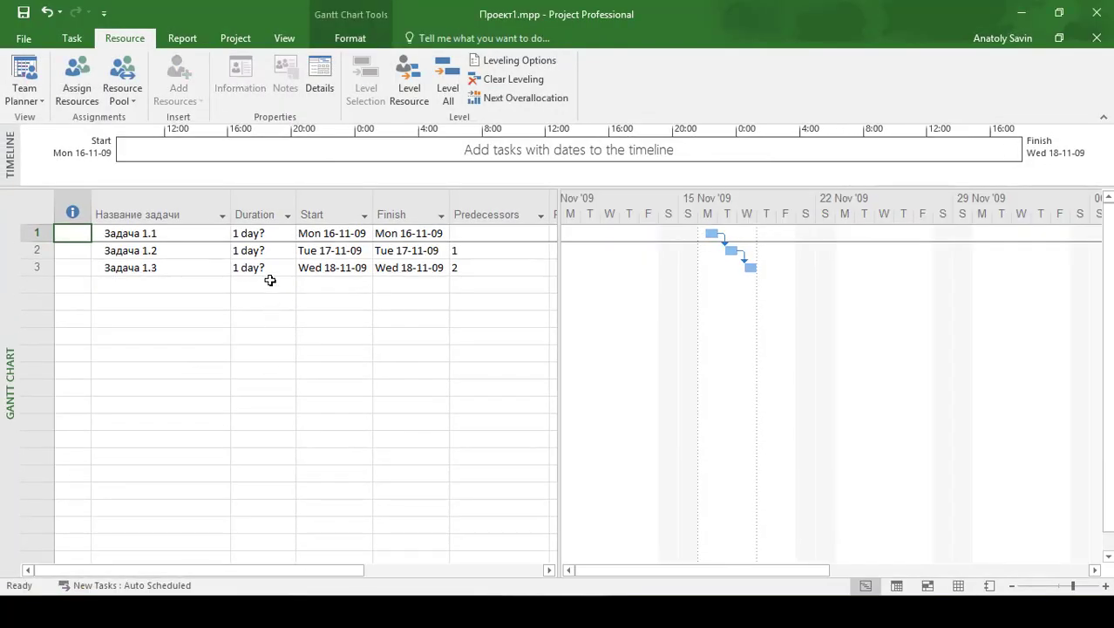
left_click(41, 103)
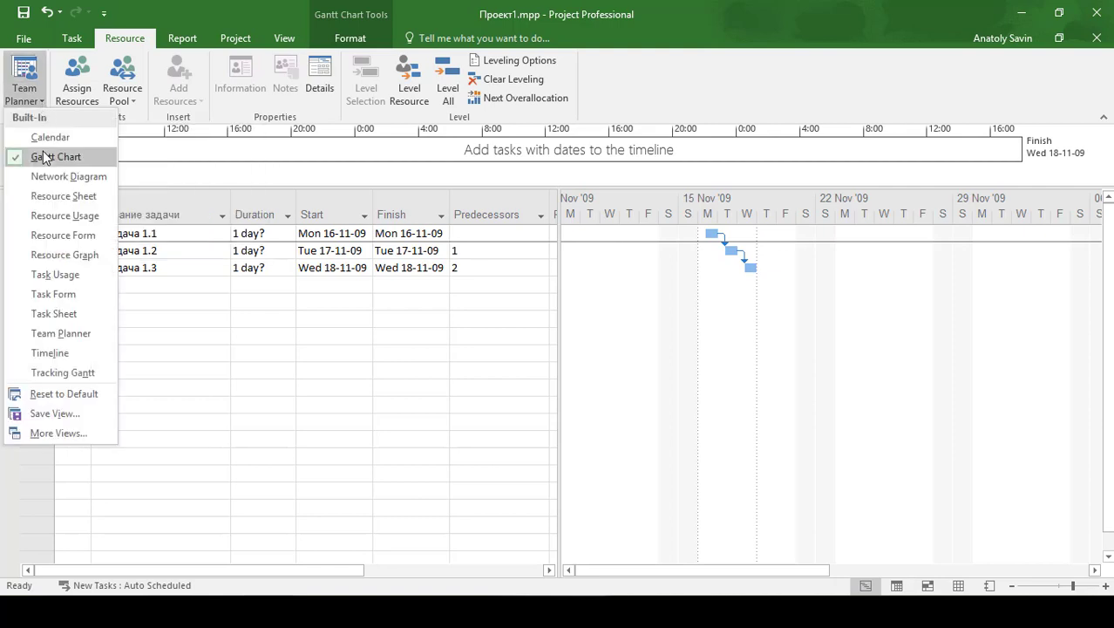
left_click(46, 197)
left_click_drag(149, 217, 151, 252)
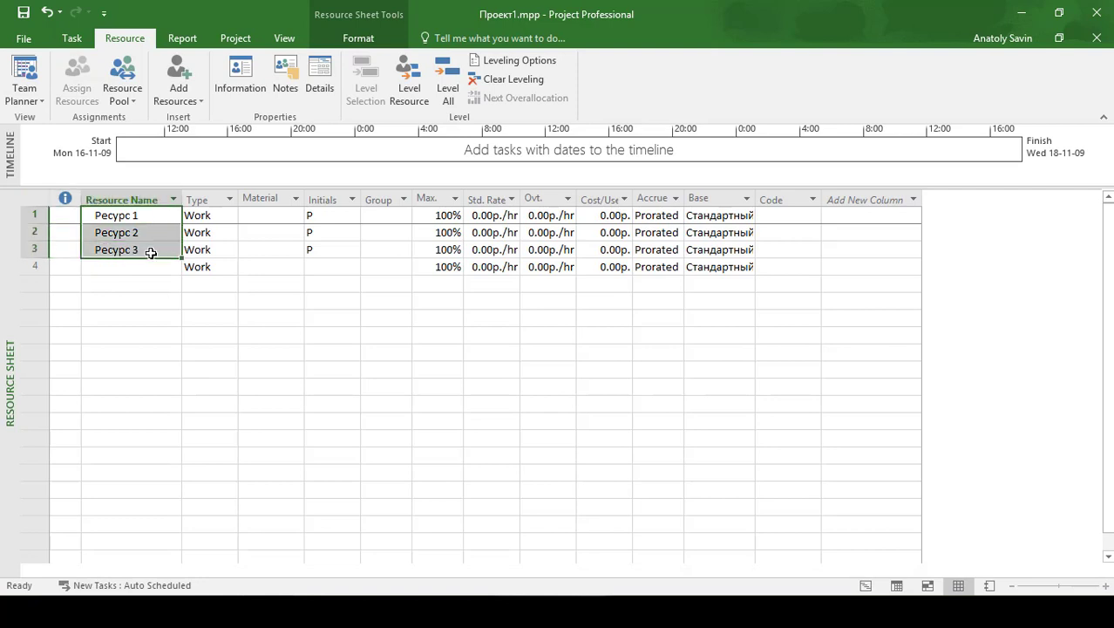
Step: Close Проект1.mpp and Проект2.mpp, saving the changes to both
left_click(1097, 39)
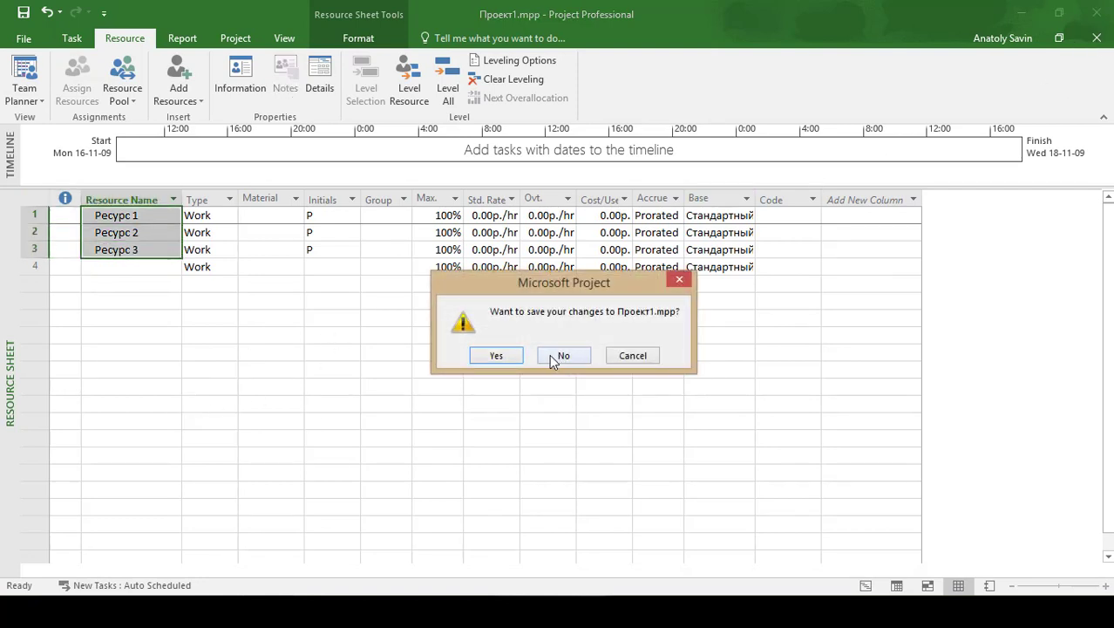
left_click(497, 359)
left_click(1097, 38)
left_click(496, 356)
Step: Add a resource named Ресурс 4 in the fourth row of Ресурсы.mpp and close the file
left_click(159, 370)
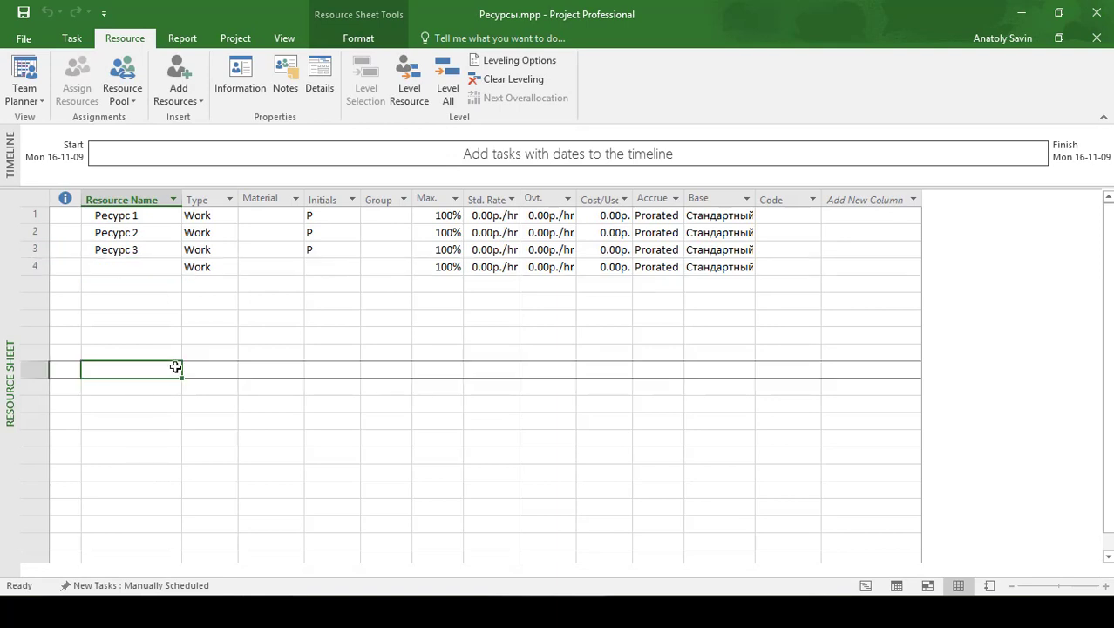
left_click(150, 266)
type("Ресурс 4")
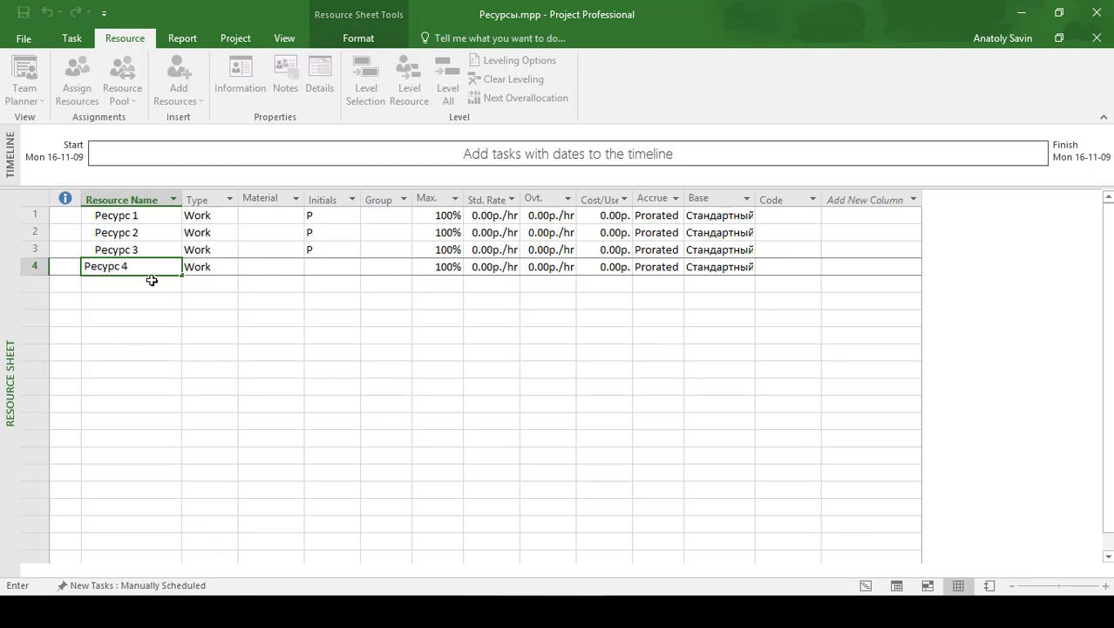
key("Return")
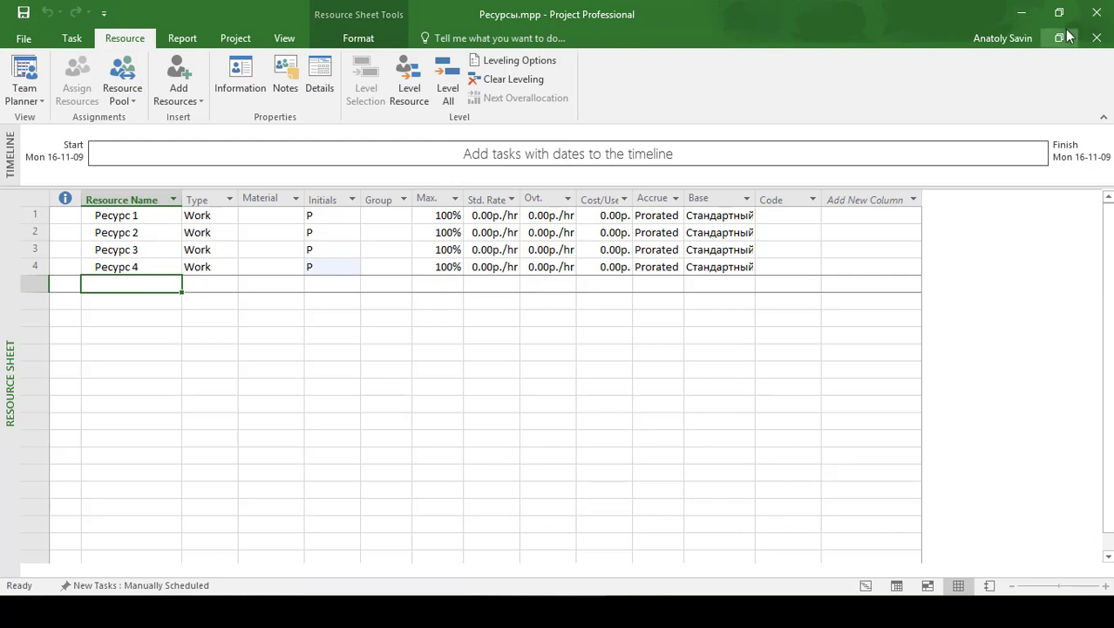
left_click(1097, 38)
Step: Reopen Проект1.mpp from the Critical Resource folder together with its resource pool, and check its resource list for Ресурс 4
left_click(1020, 12)
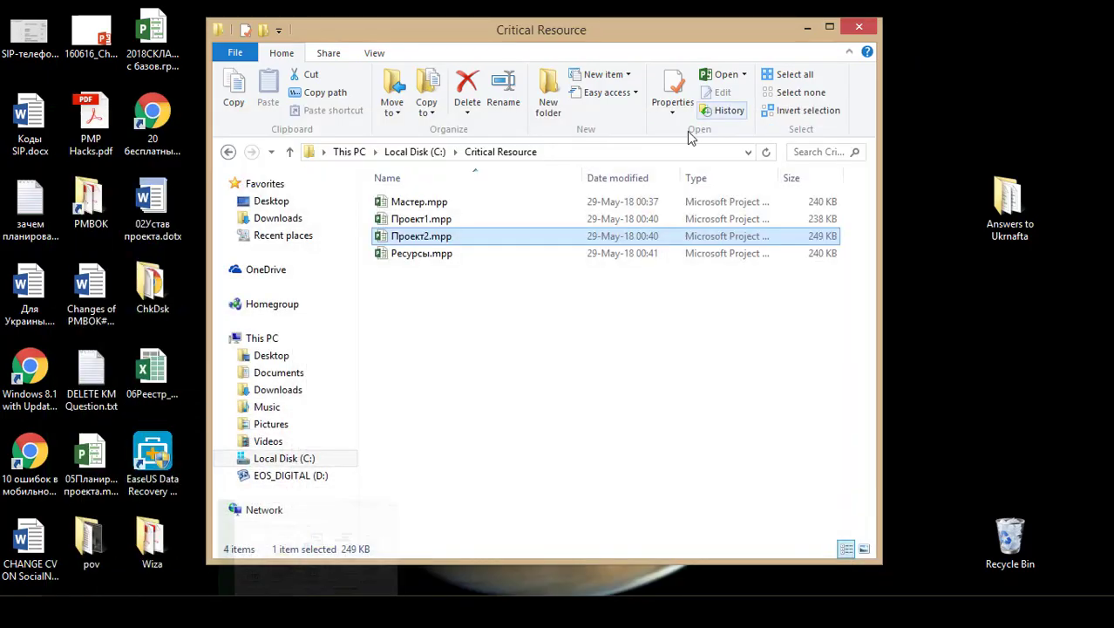
double_click(421, 219)
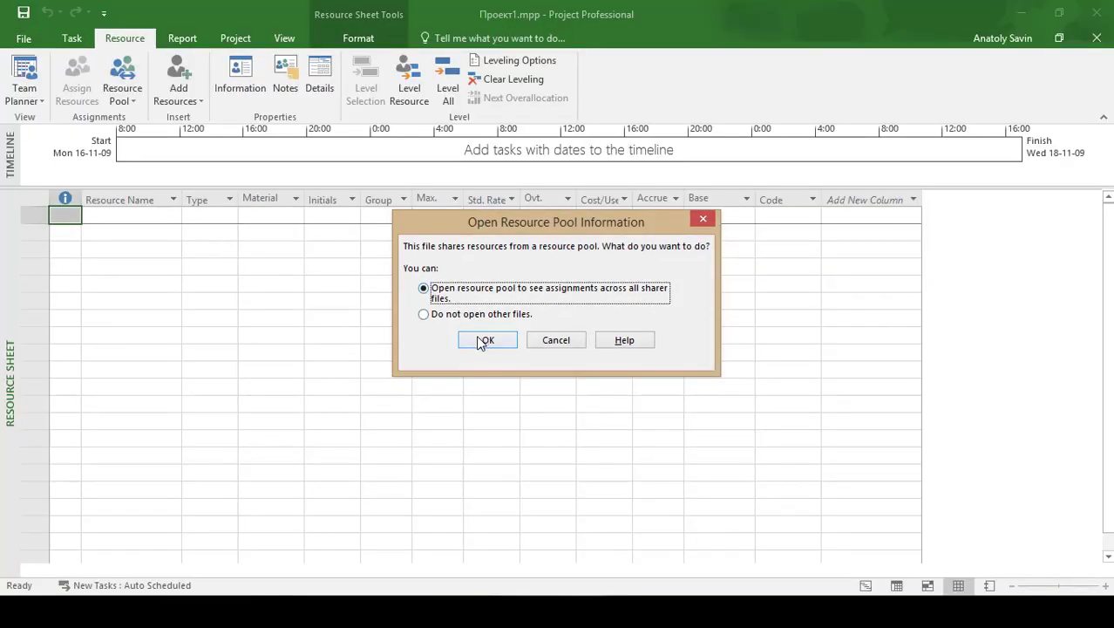
left_click(485, 340)
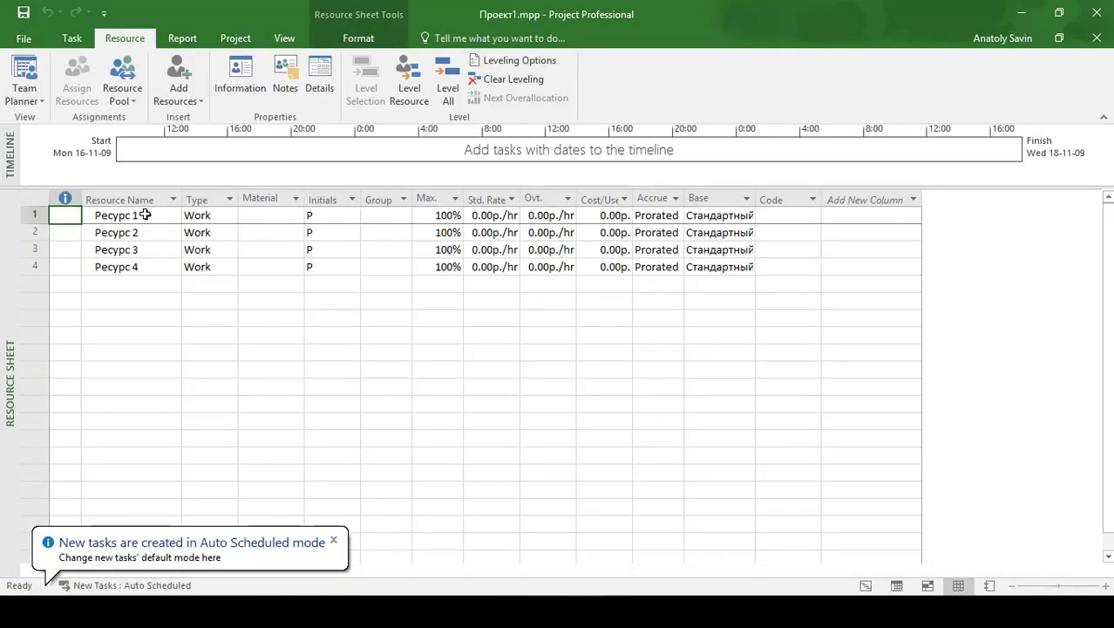
left_click_drag(145, 214, 143, 277)
left_click(144, 279)
left_click(144, 267)
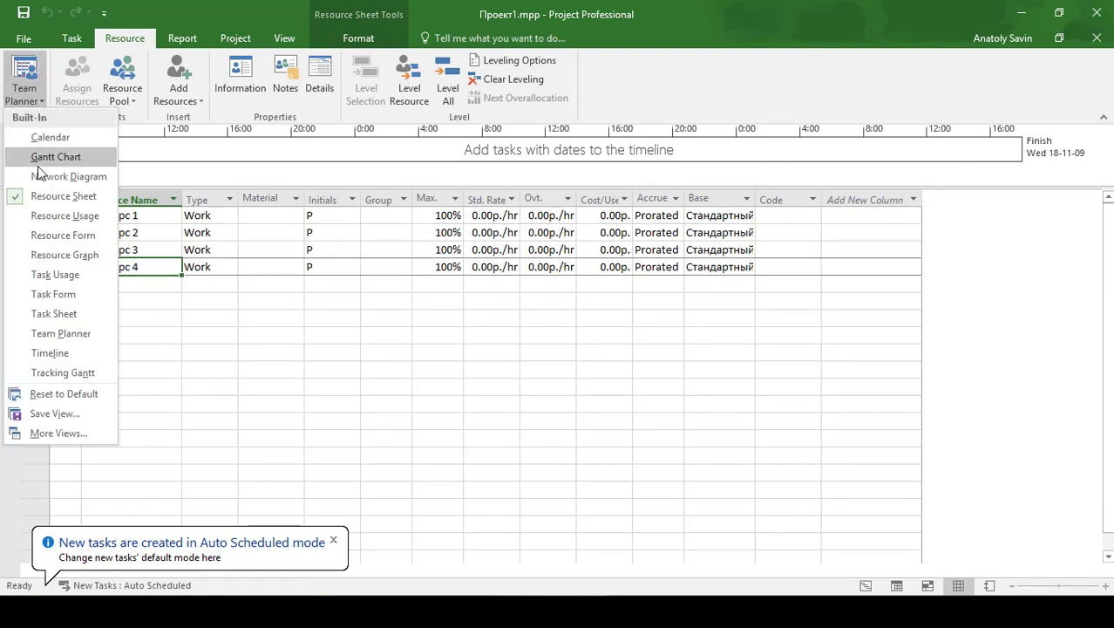
Step: Show Проект1.mpp as a Gantt Chart, widen the table to the Resource Names column and select Задача 1.1
left_click(40, 159)
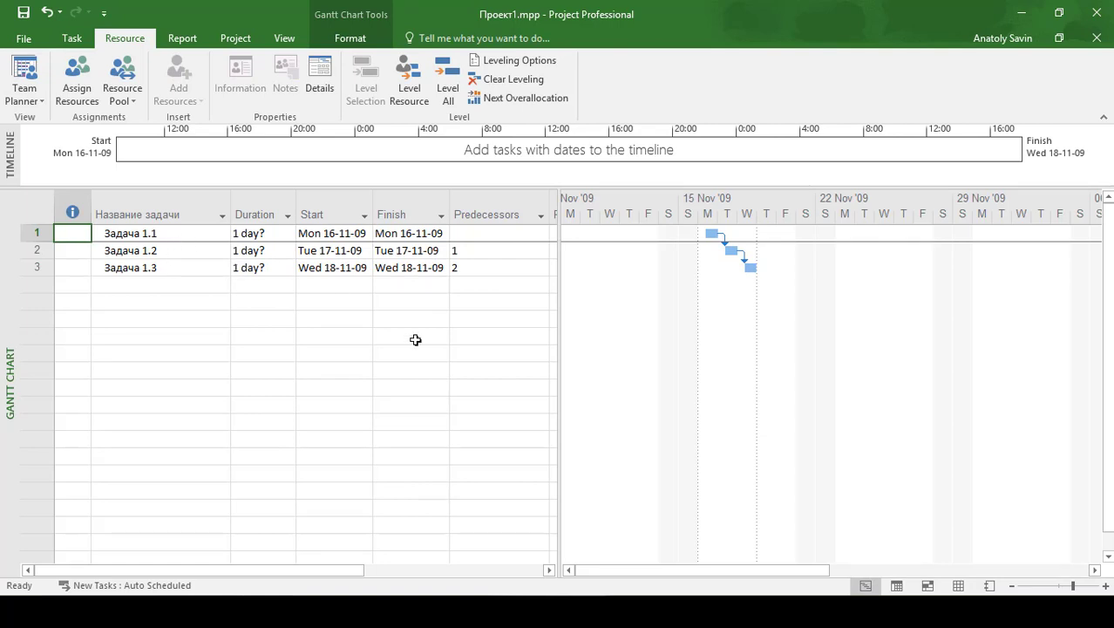
left_click_drag(559, 313, 610, 311)
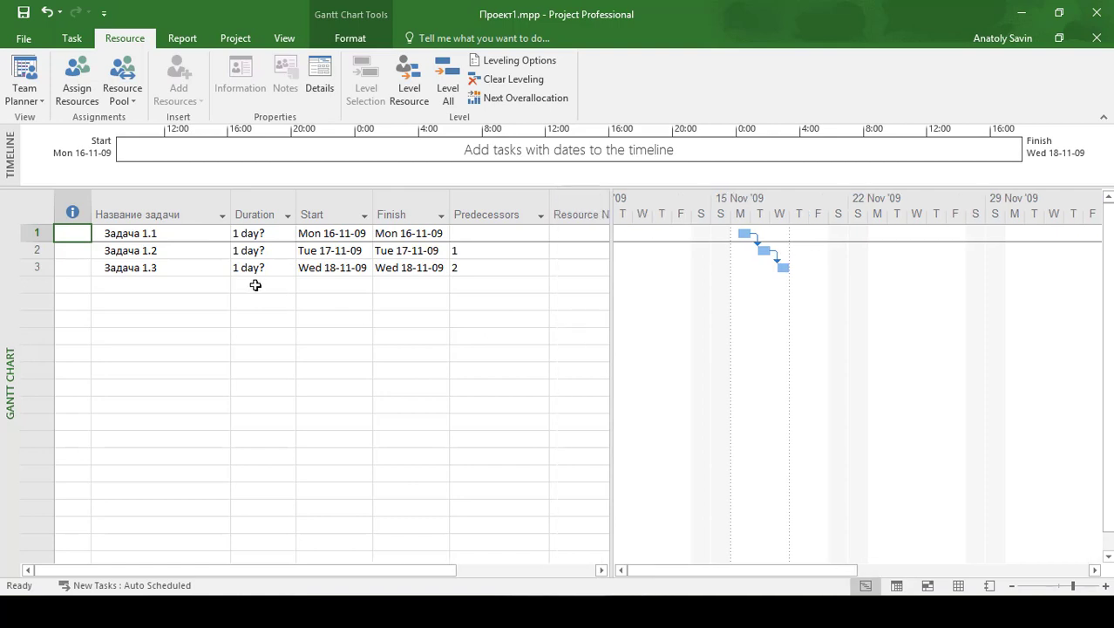
left_click(164, 233)
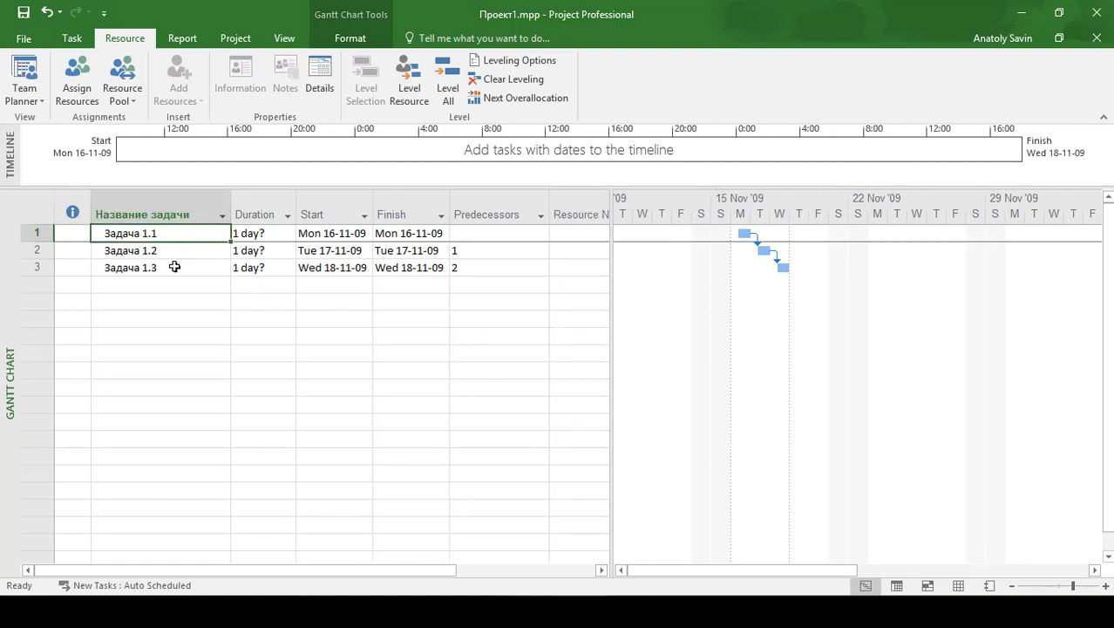
Step: Close Проект1.mpp, saving its changes and updating the resource pool
left_click(1098, 19)
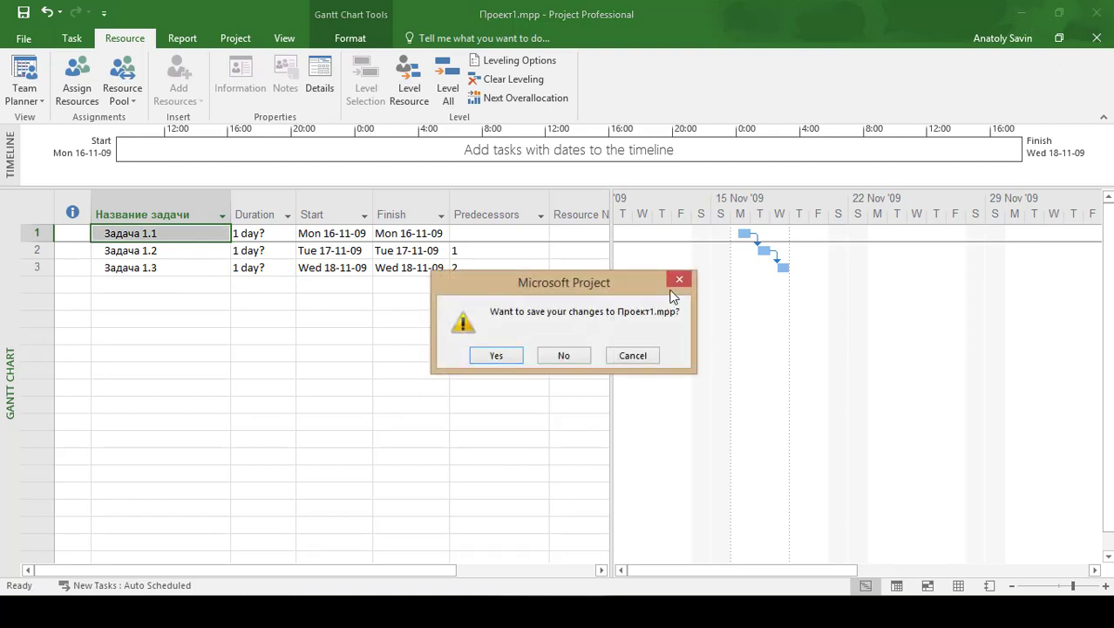
left_click(496, 355)
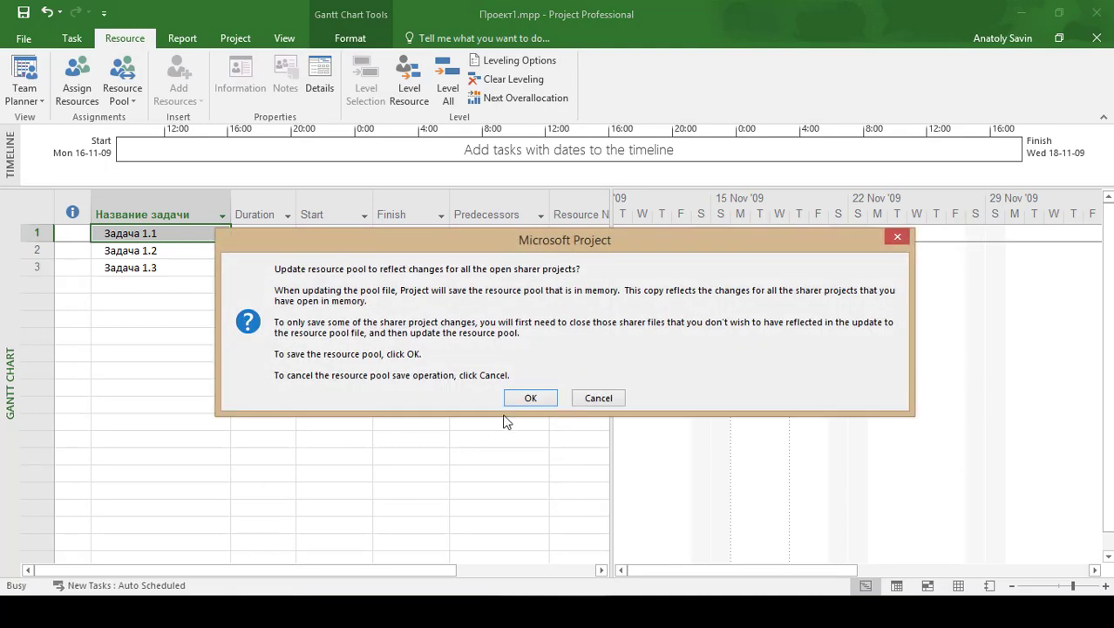
left_click(521, 398)
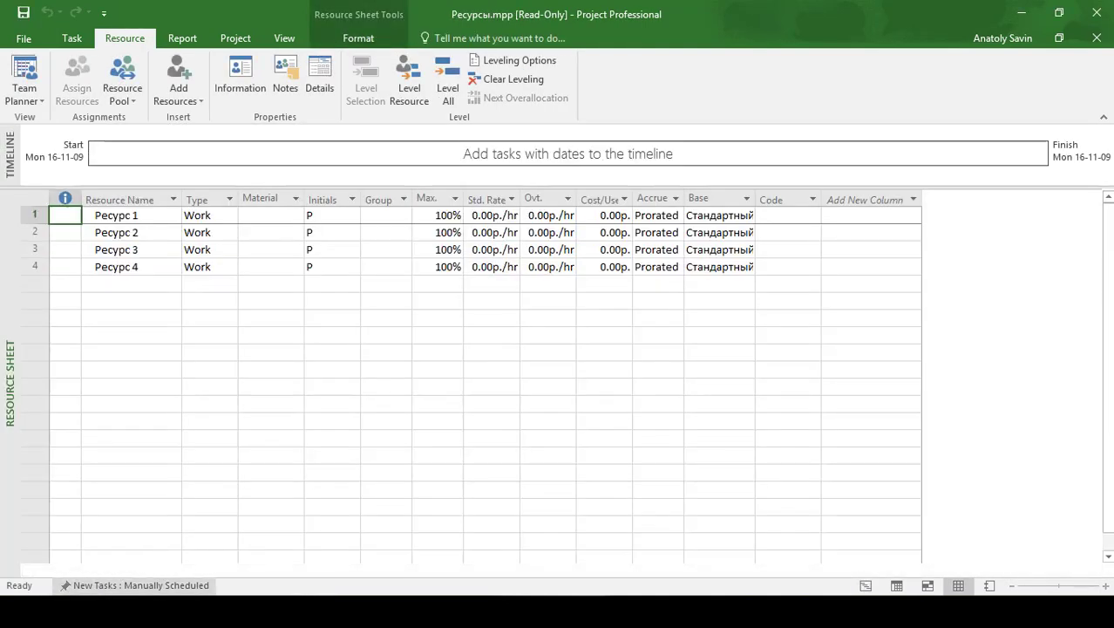
Step: Open Мастер.mpp from the Critical Resource folder and look over the tasks of both subprojects
left_click(160, 610)
double_click(410, 204)
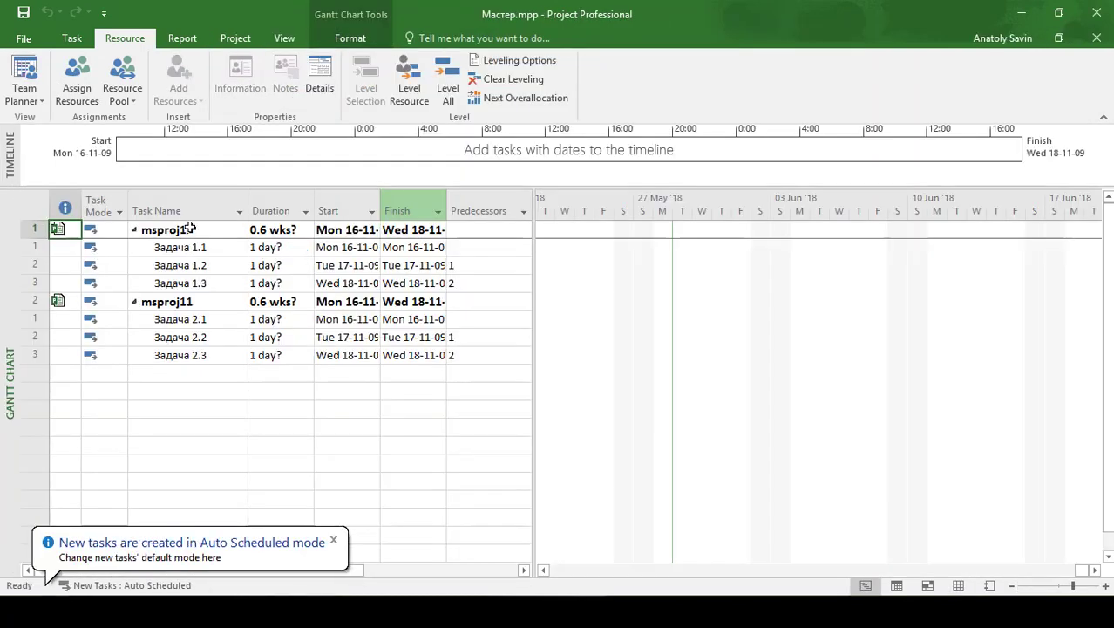
left_click(187, 228)
left_click_drag(198, 249, 197, 271)
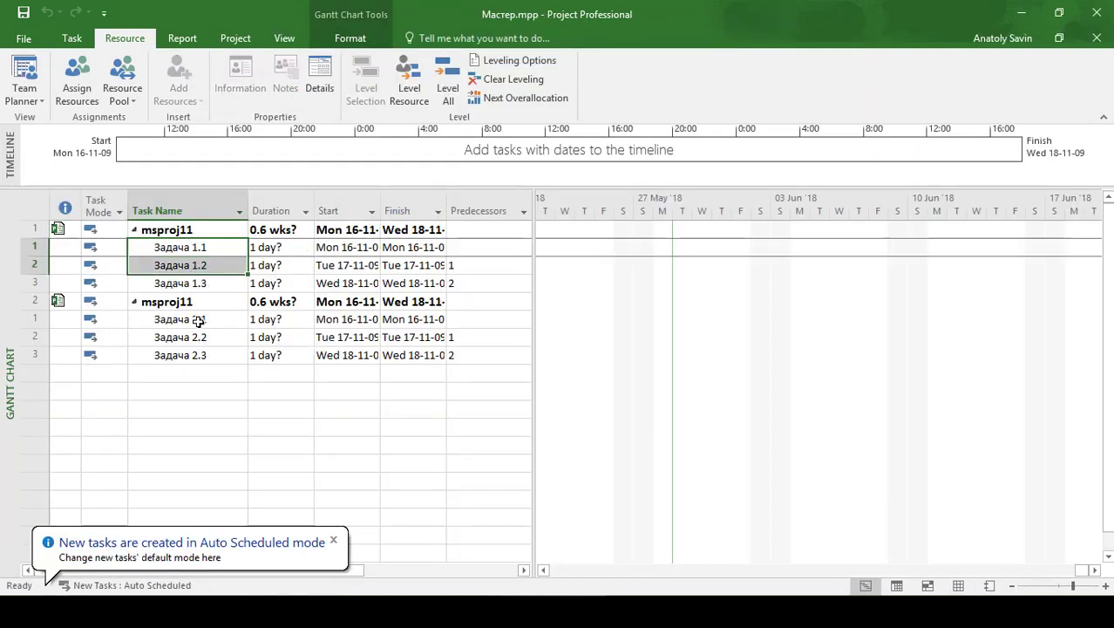
left_click_drag(197, 319, 192, 340)
Step: Assign Ресурс 1 to Задача 1.1 through its task information
left_click(130, 252)
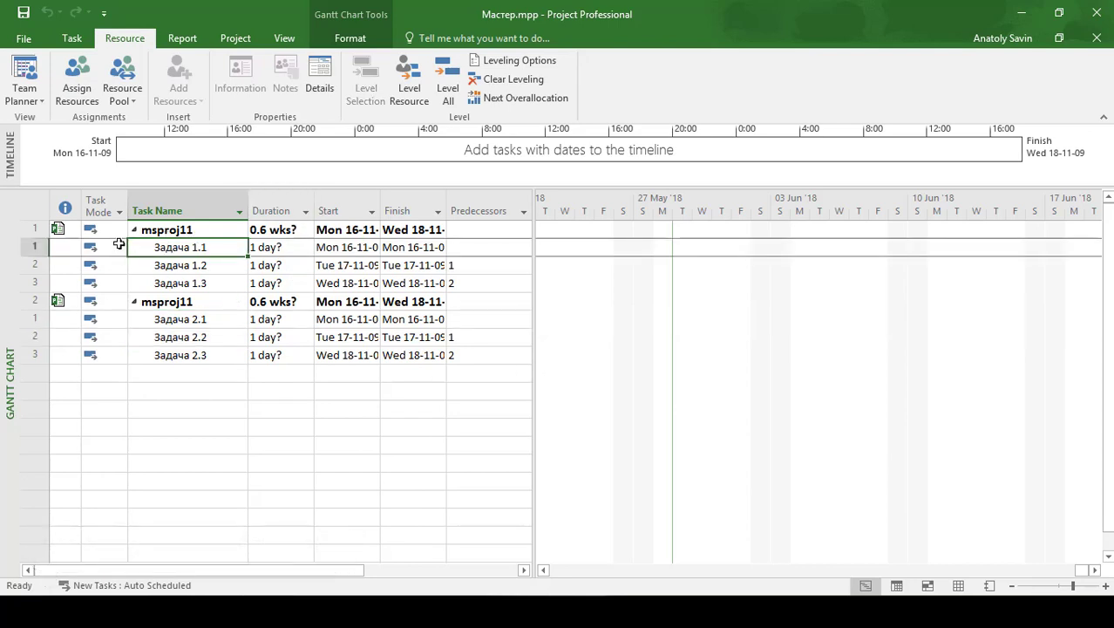
left_click(38, 249)
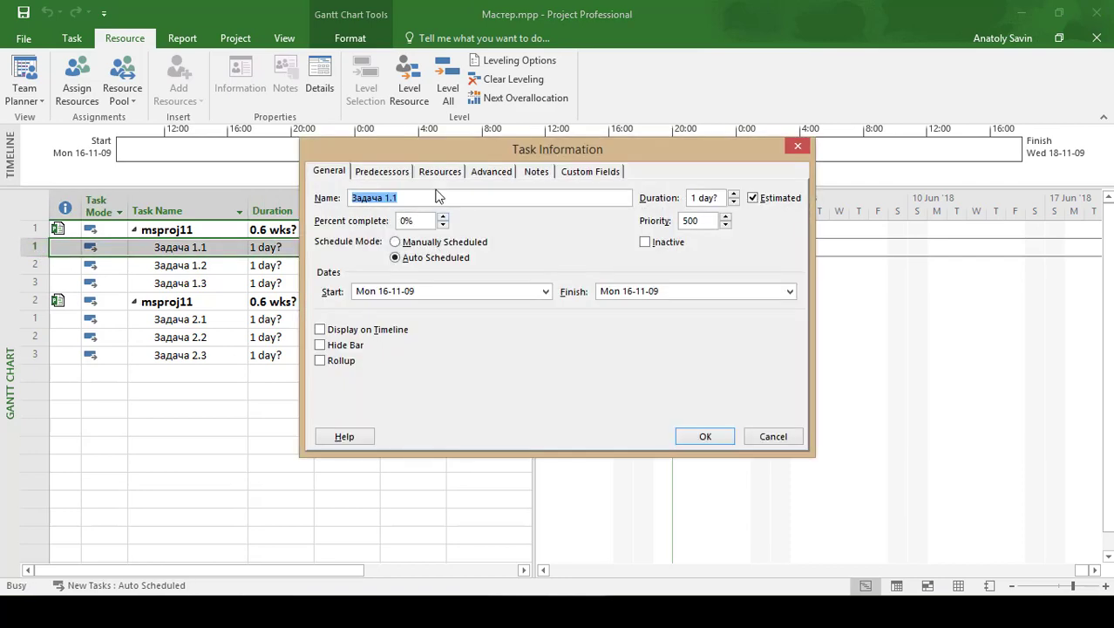
left_click(439, 171)
left_click(508, 246)
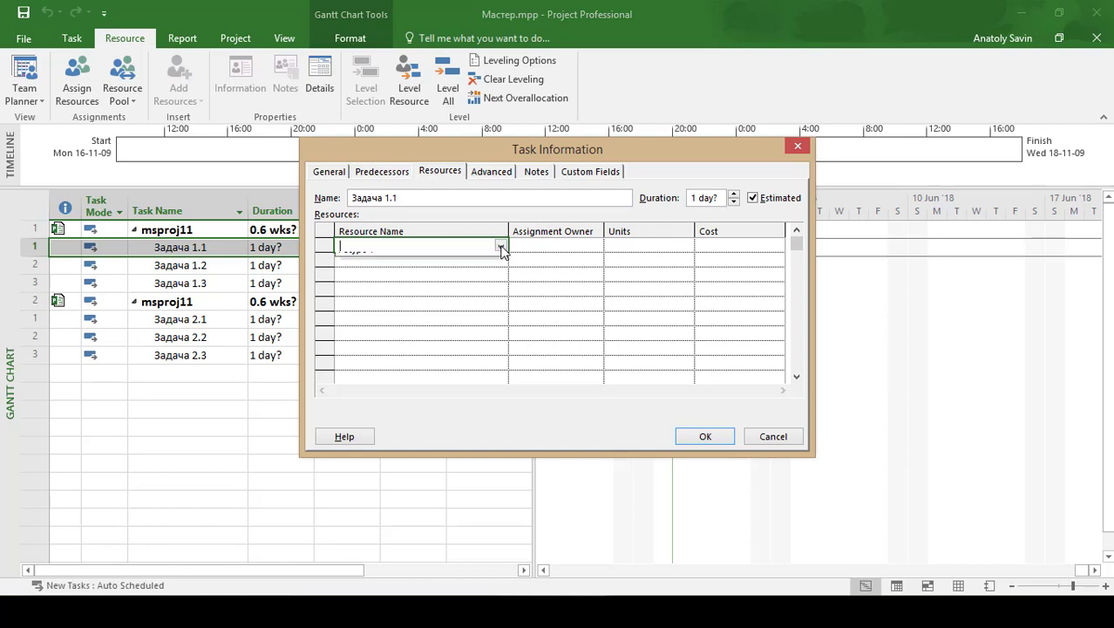
left_click(500, 246)
left_click(456, 259)
left_click(702, 436)
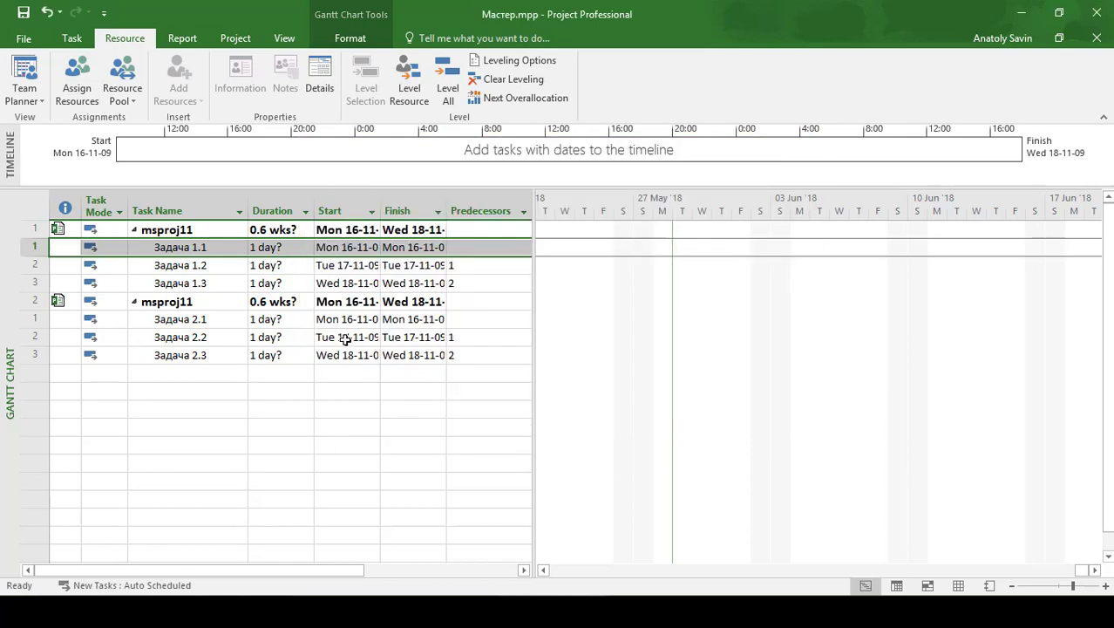
Step: Assign Ресурс 1 to Задача 2.1 in the second subproject as well
double_click(41, 319)
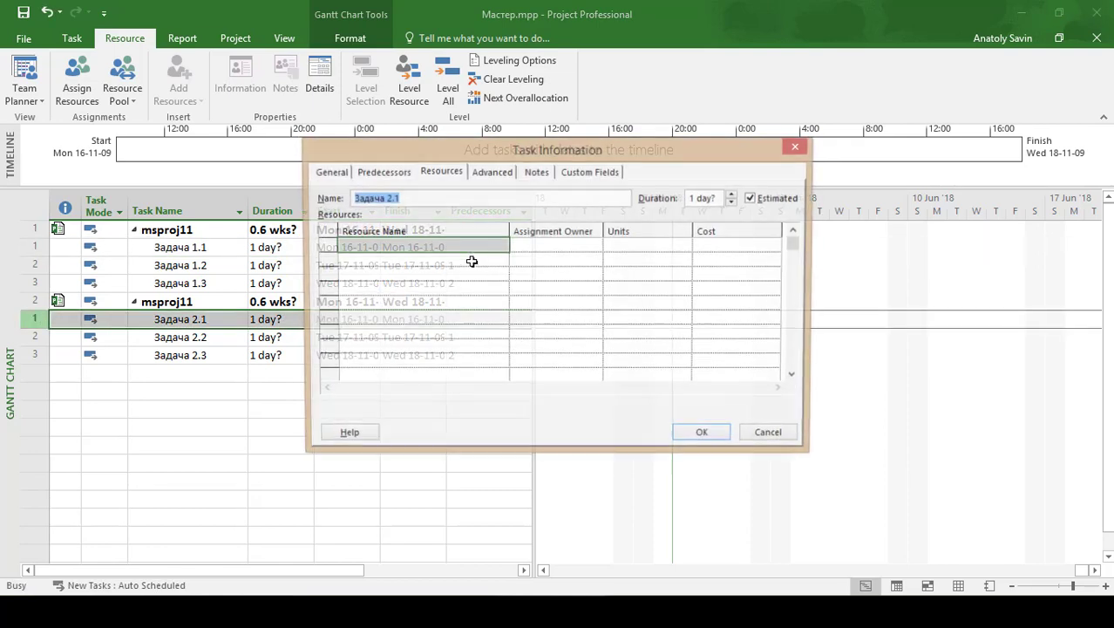
left_click(501, 248)
left_click(502, 249)
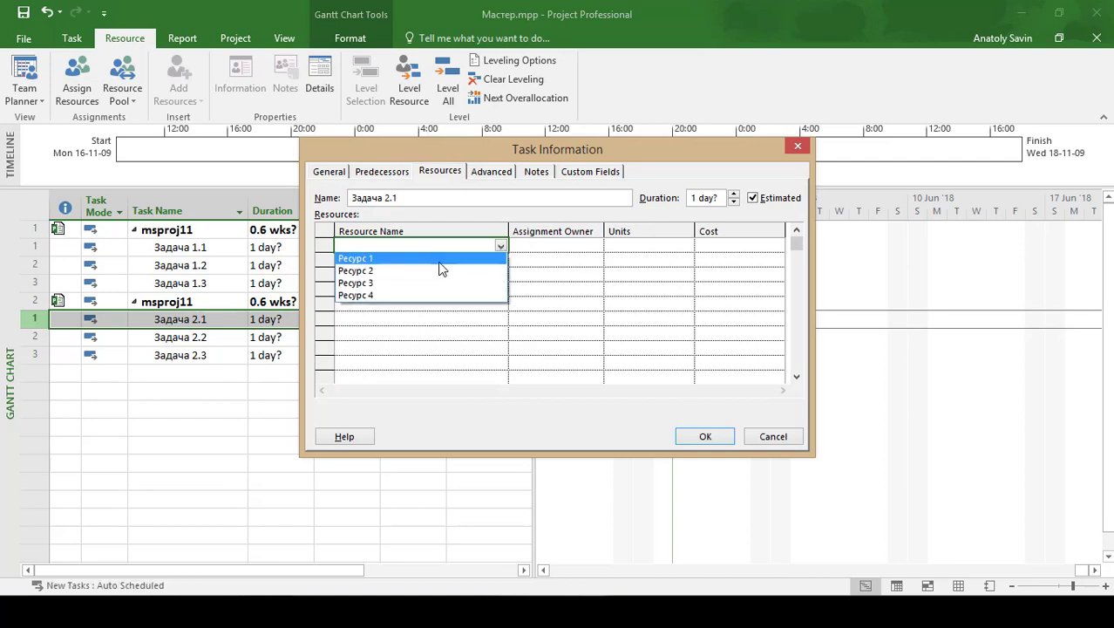
left_click(438, 258)
left_click(698, 436)
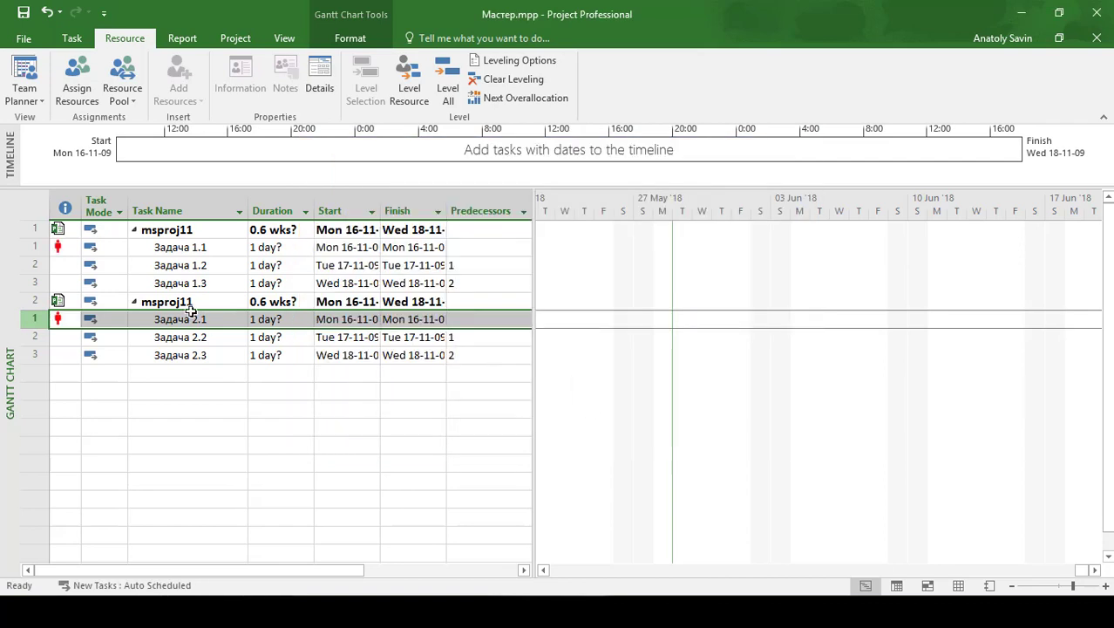
Step: Bring the Gantt chart to the bar of Задача 1.1 and widen the table to show the Resource Names column
mouse_move(57, 247)
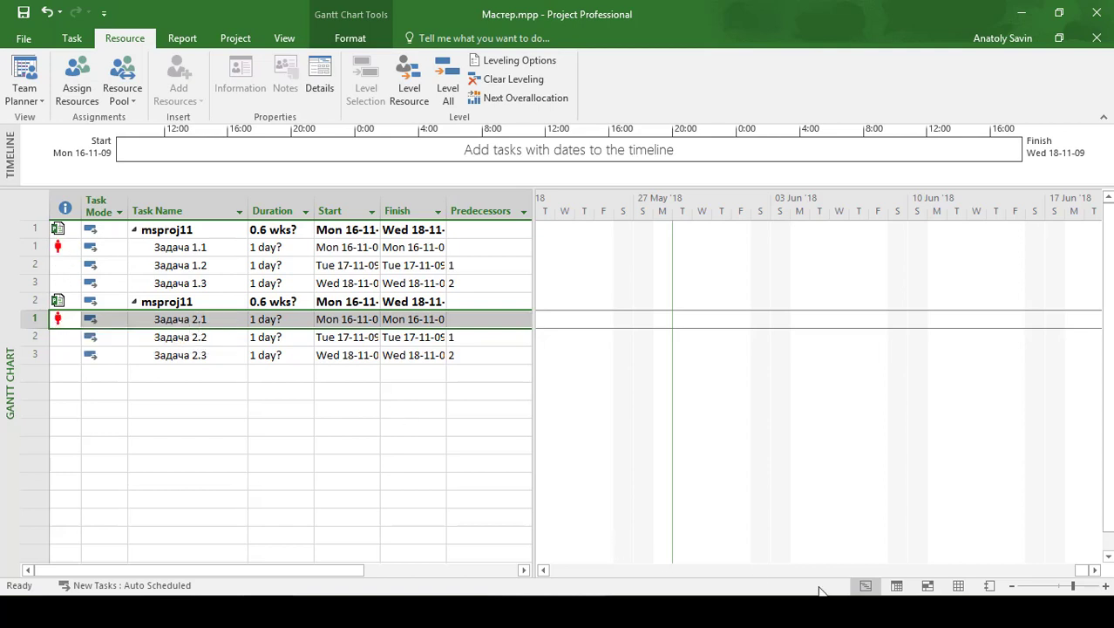
left_click(39, 247)
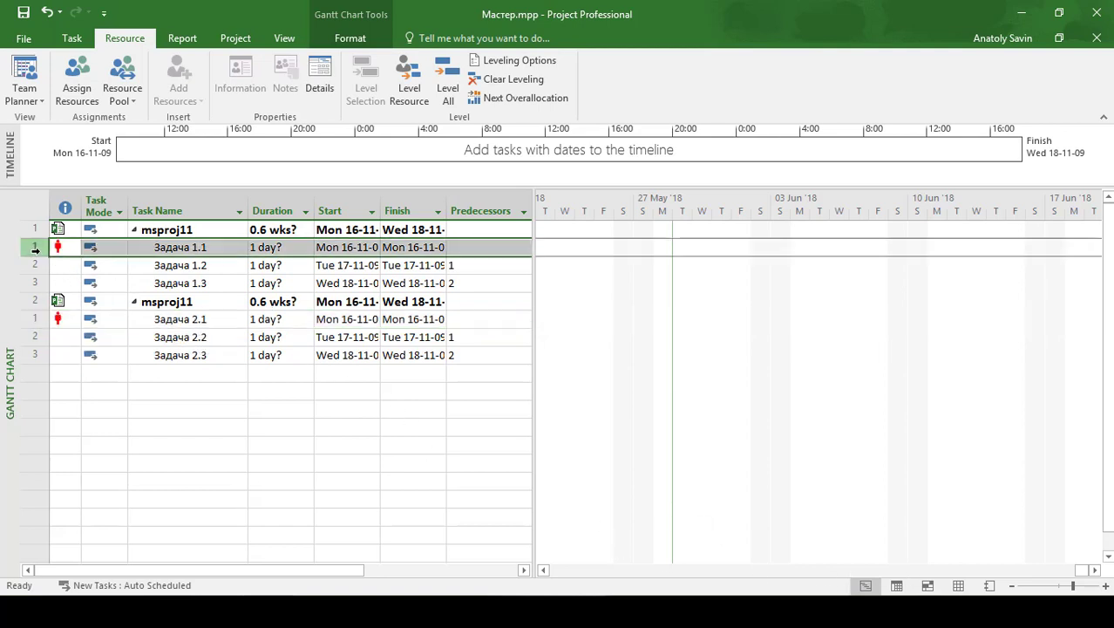
left_click(71, 39)
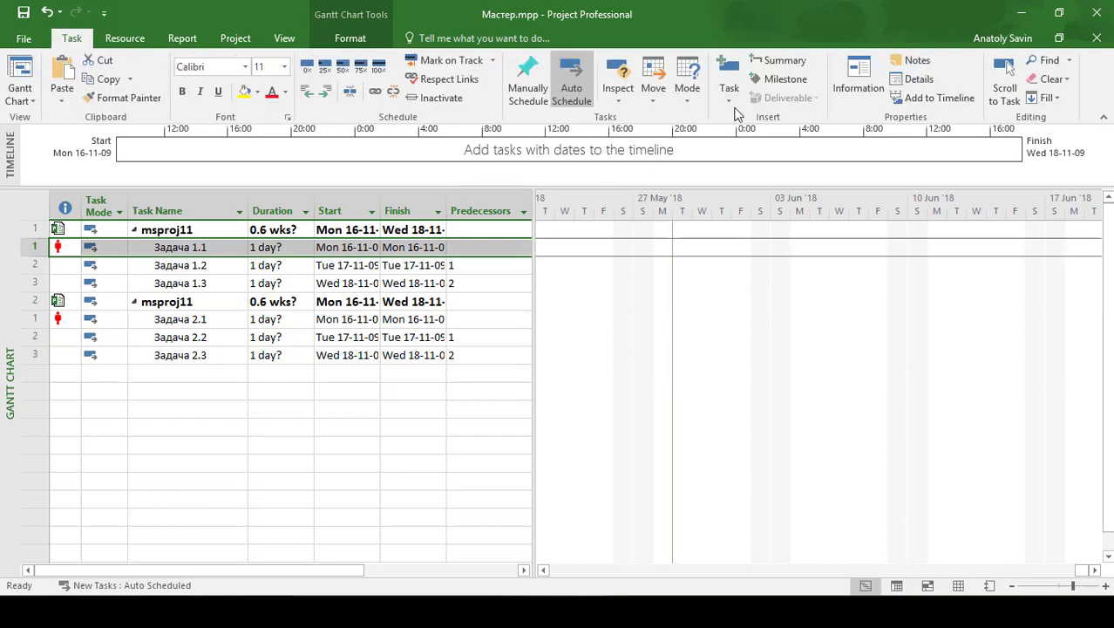
left_click(1005, 76)
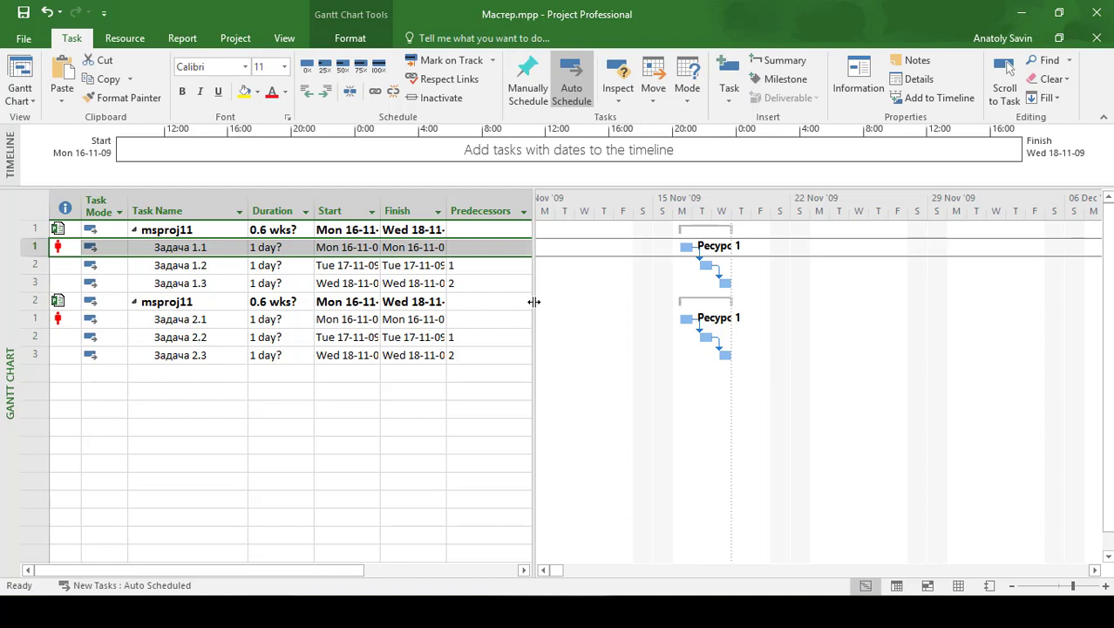
left_click_drag(535, 302, 590, 300)
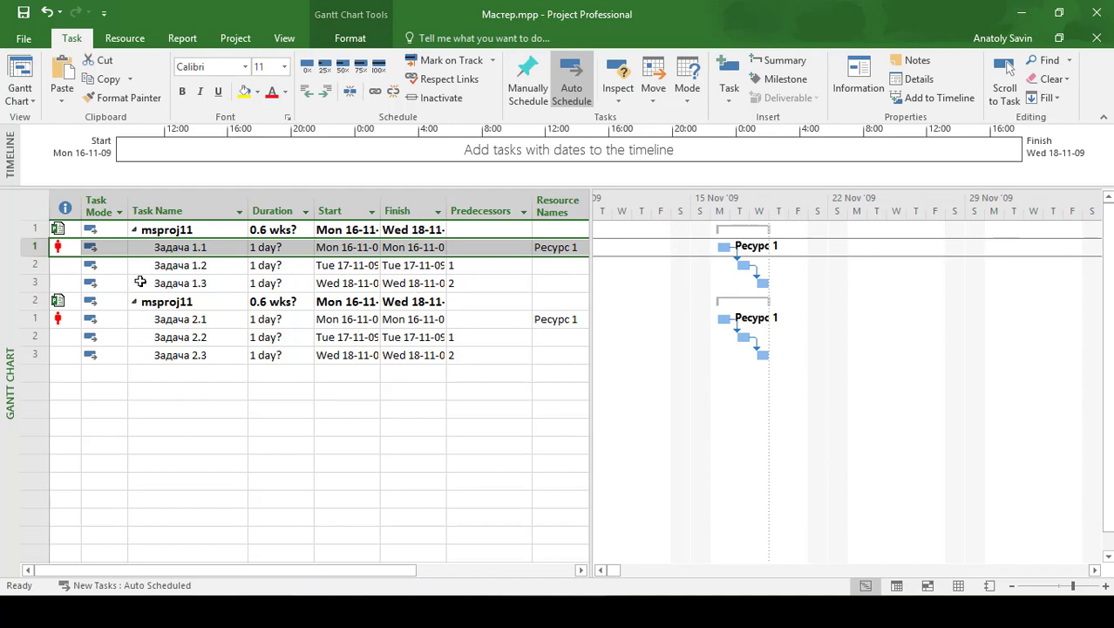
Step: Widen the table to show the full Resource Names column and compare the resources assigned to Задача 1.1 and Задача 2.1
left_click(566, 247)
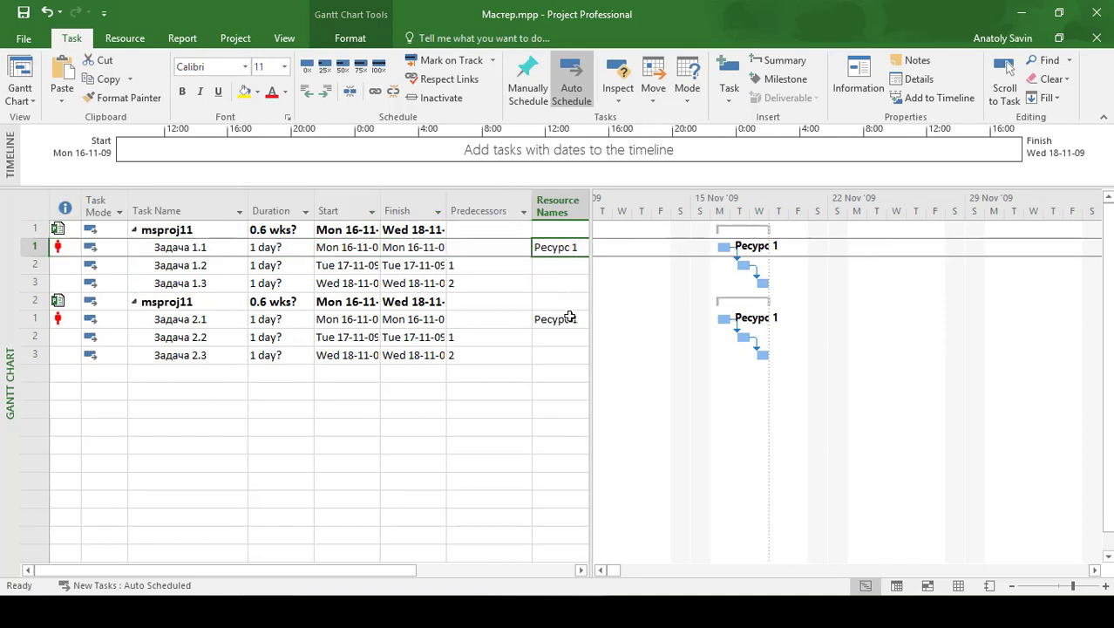
left_click(570, 319)
left_click(570, 250)
left_click_drag(592, 286, 634, 280)
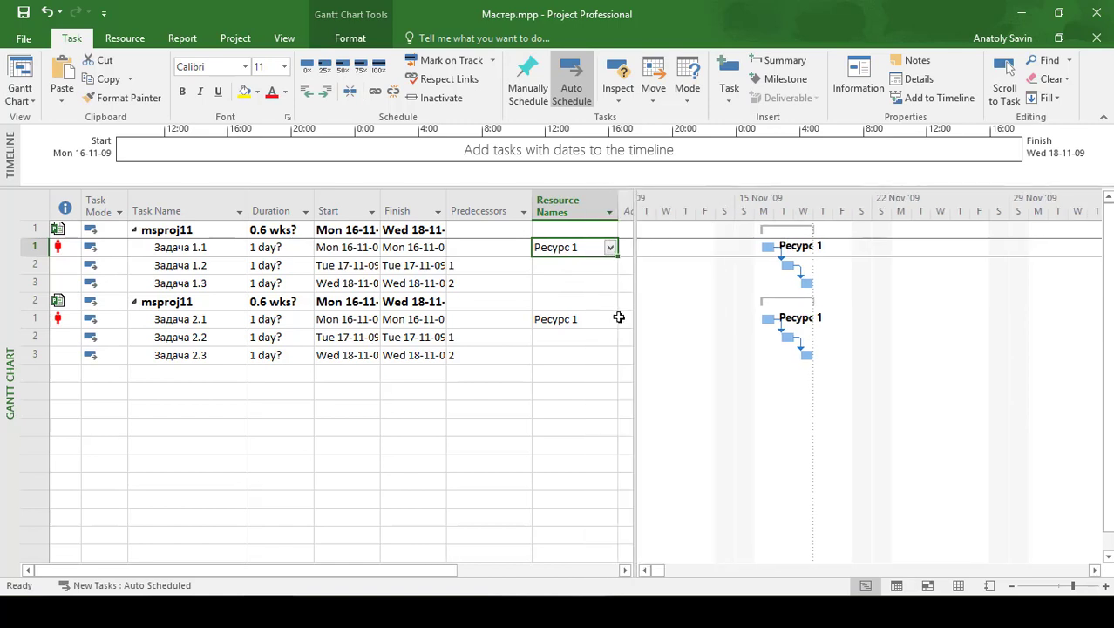
left_click(564, 267)
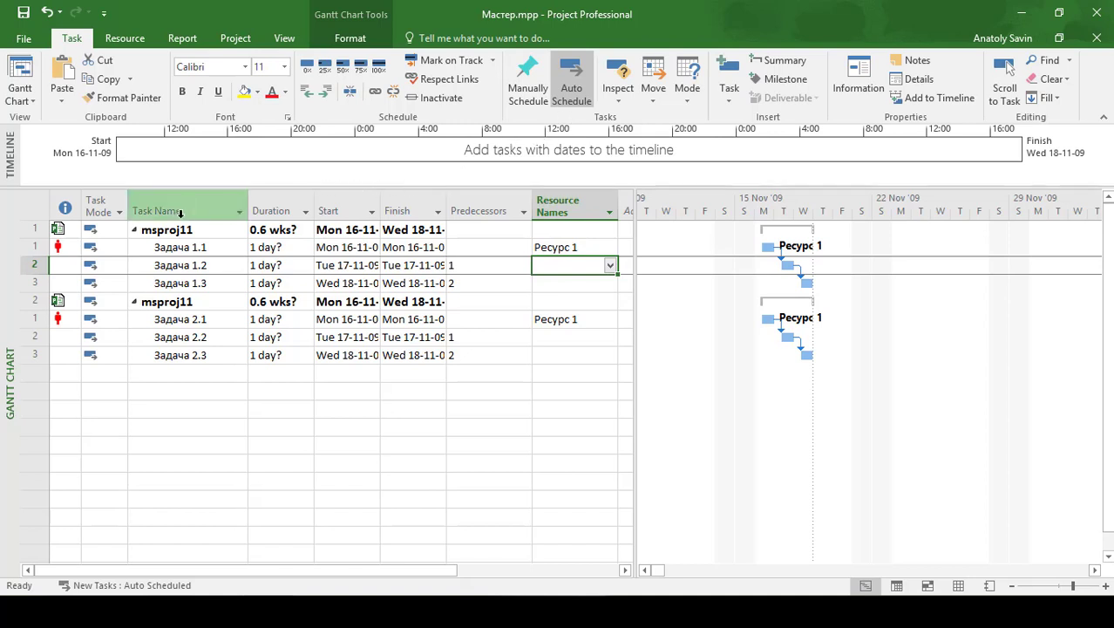
Step: Turn on automatic resource leveling for the entire master project, with Priority, Standard as the leveling order
left_click(125, 38)
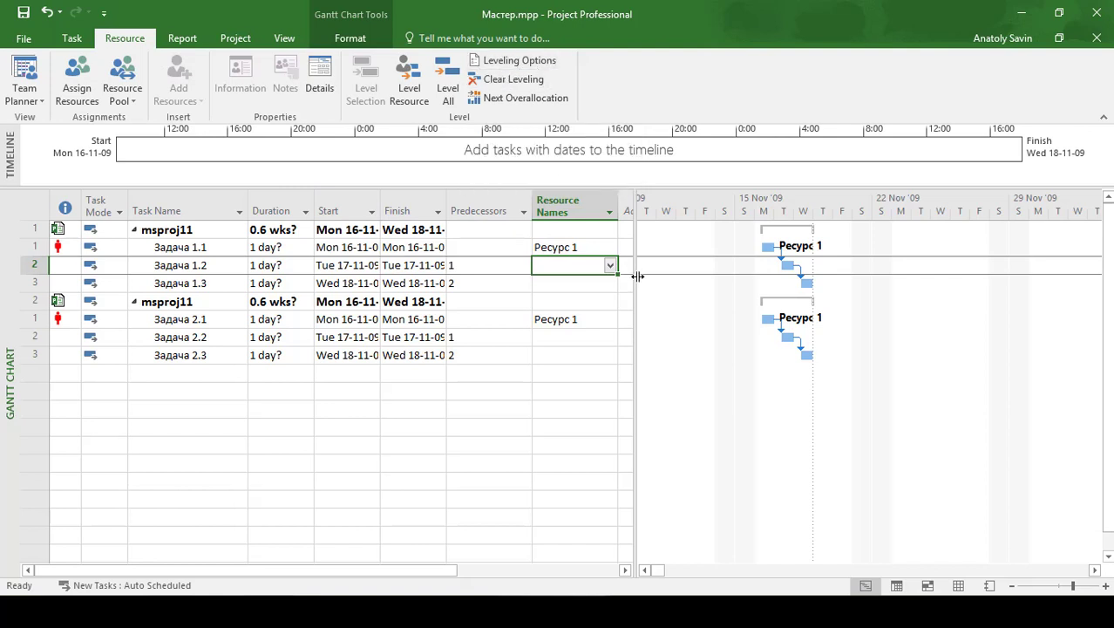
left_click_drag(637, 277, 737, 281)
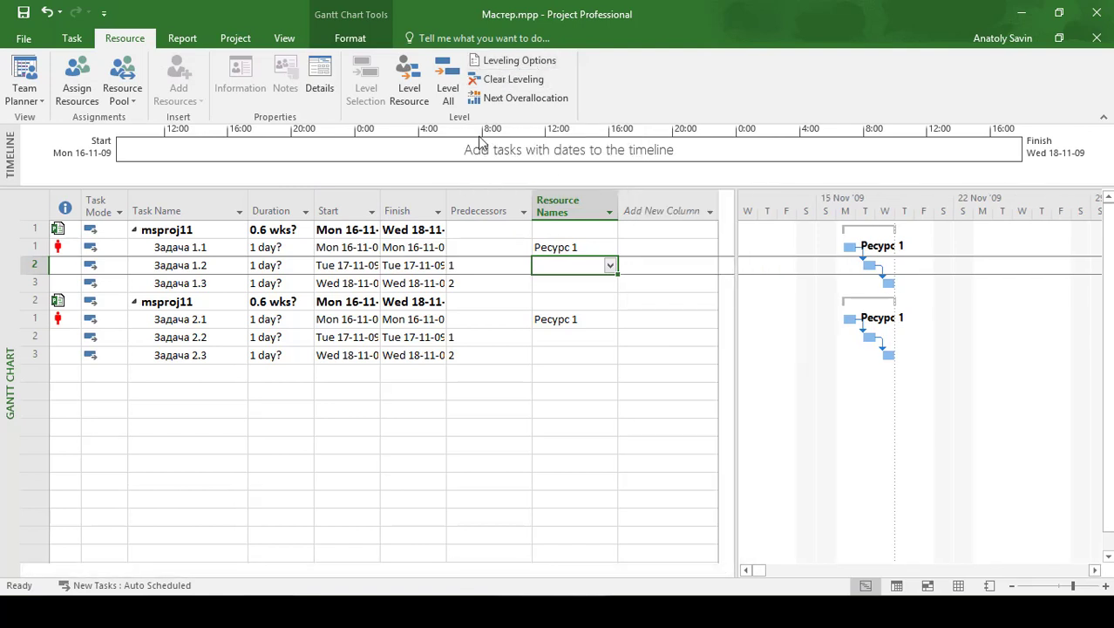
left_click(516, 61)
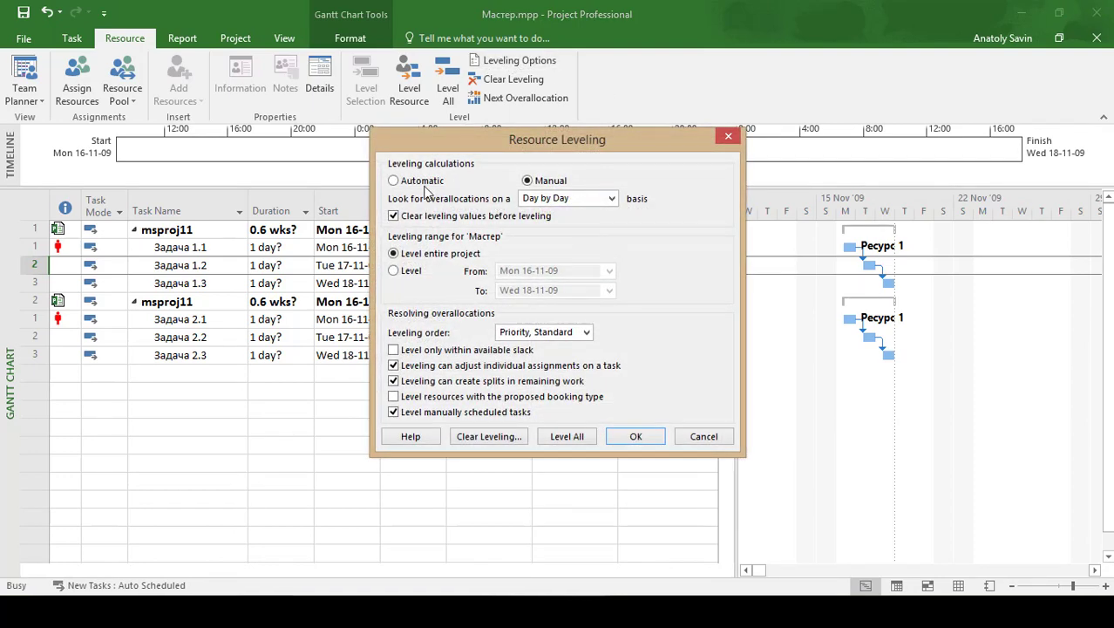
left_click(403, 184)
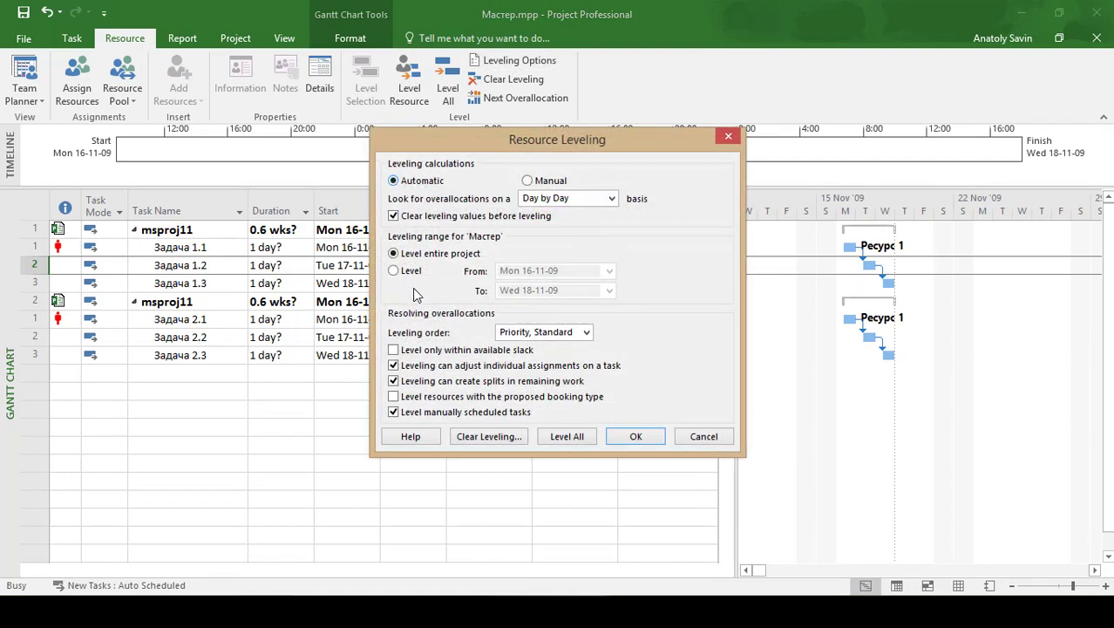
left_click(565, 337)
left_click(533, 374)
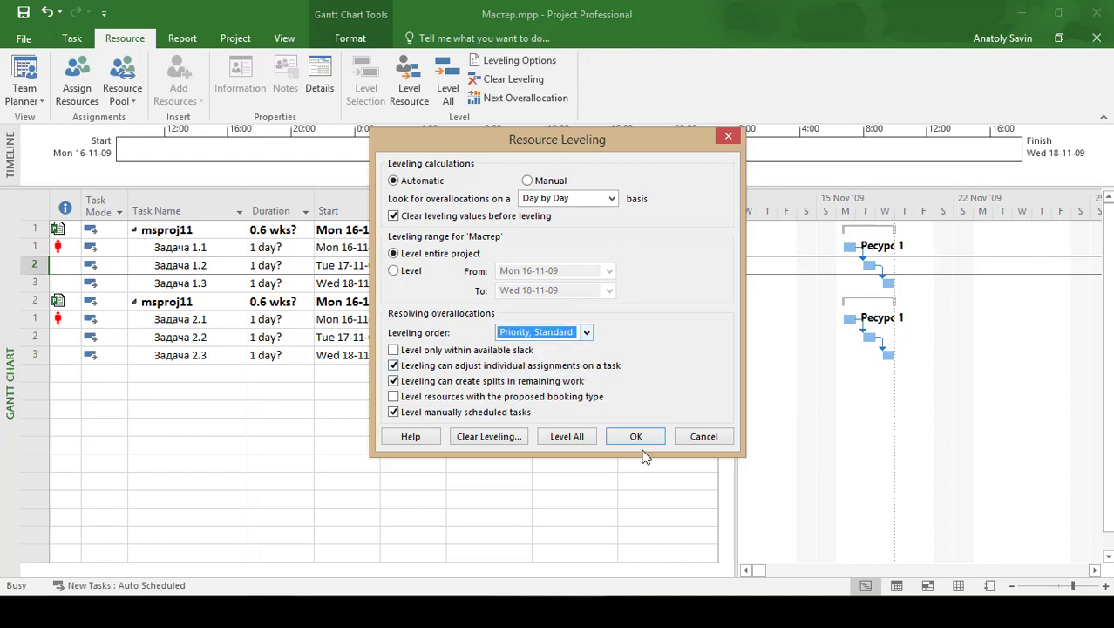
left_click(636, 437)
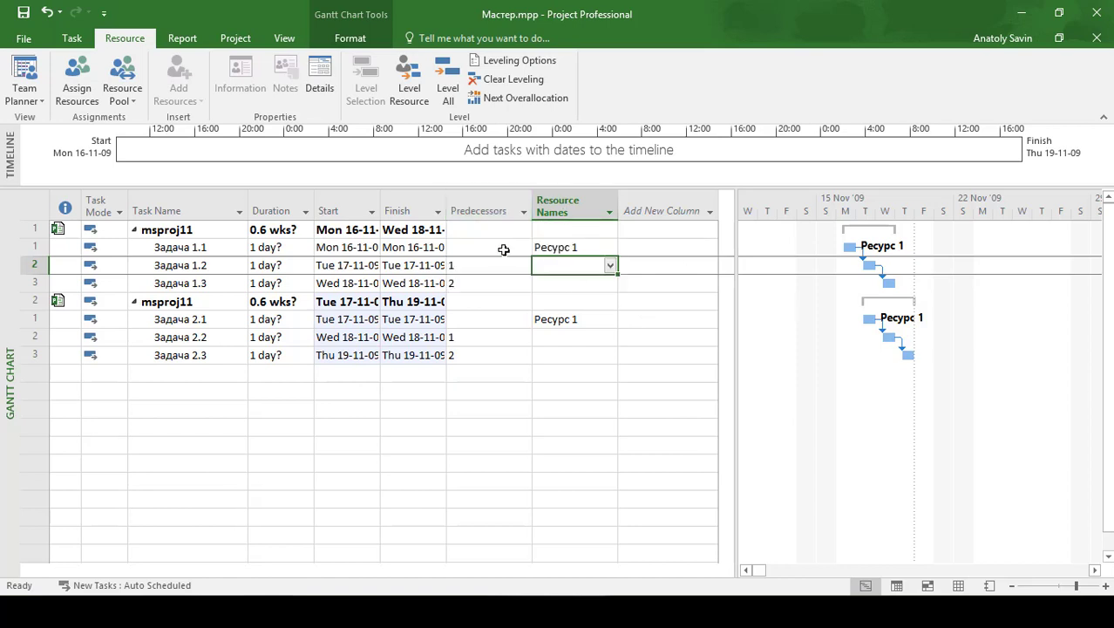
Step: Insert a Priority column before the Predecessors column of the task table
left_click(183, 230)
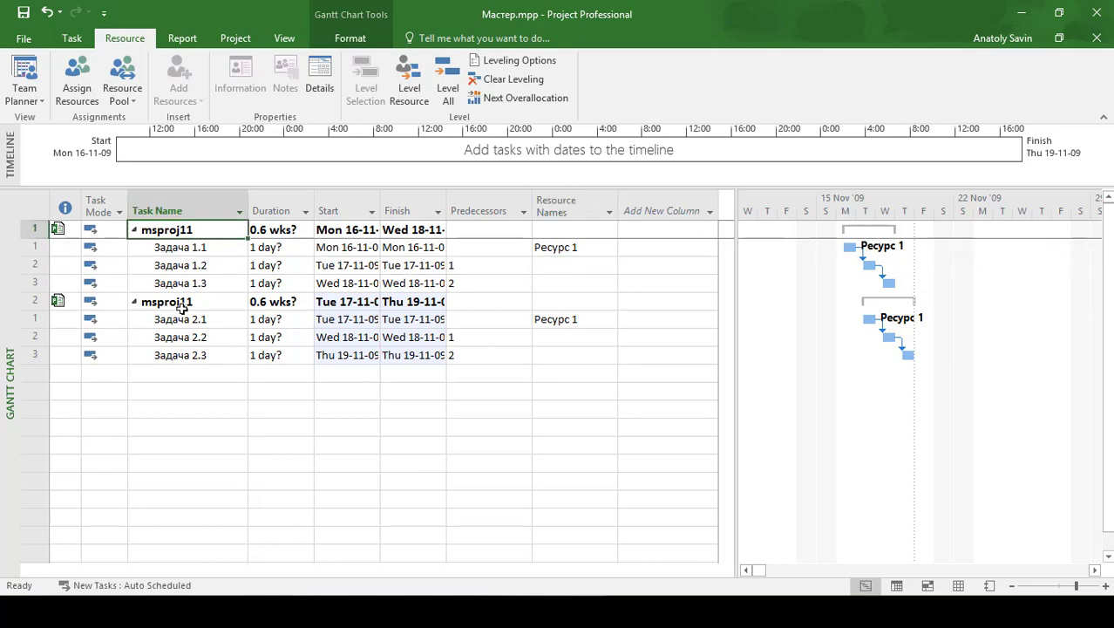
left_click(182, 305)
left_click(188, 232)
left_click(478, 211)
key("Insert")
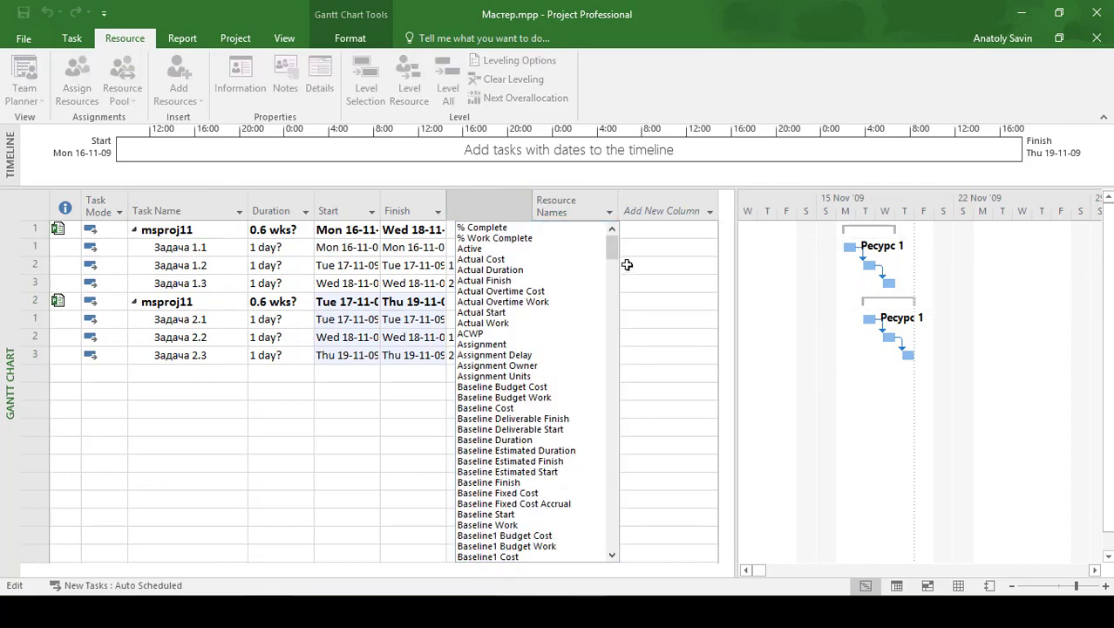
left_click_drag(613, 251, 616, 489)
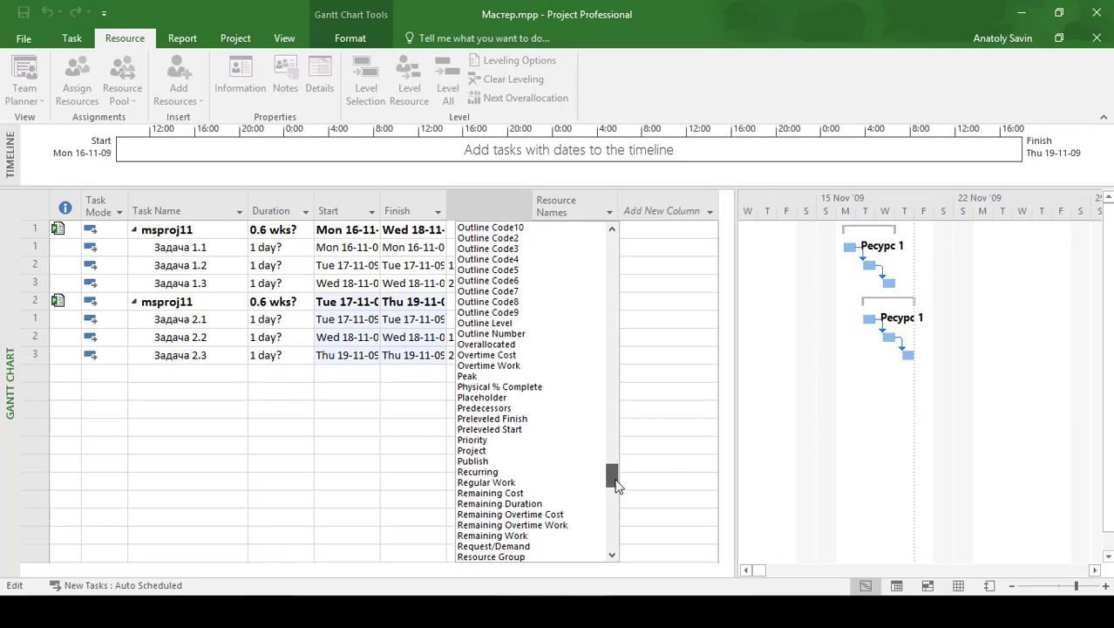
left_click(482, 443)
left_click(473, 265)
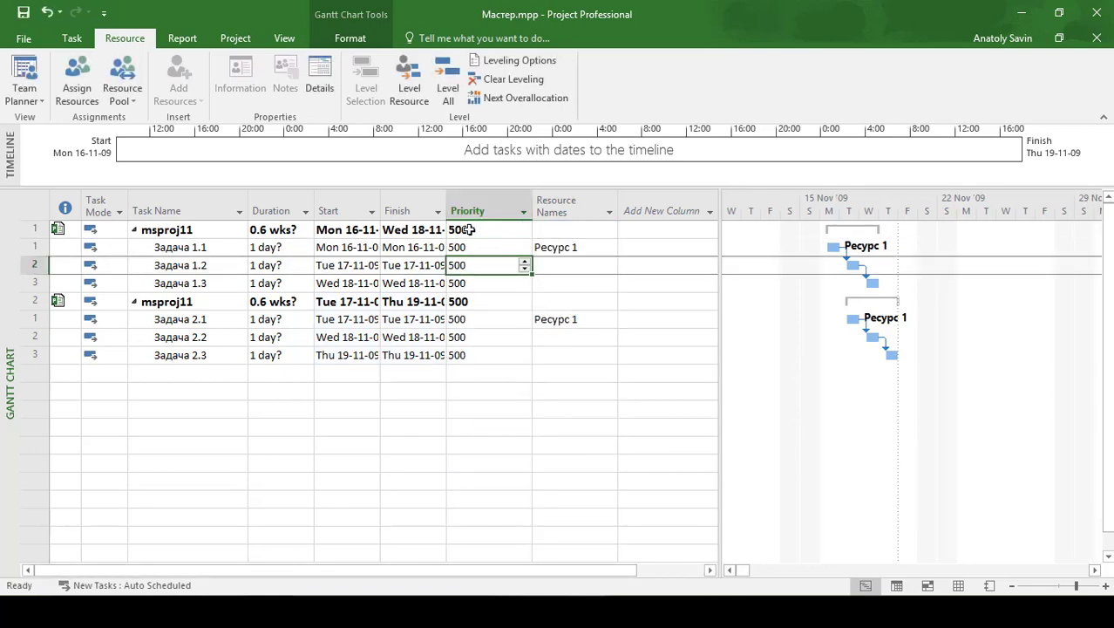
Step: Set the priority of the second subproject's summary row to 600
left_click(469, 230)
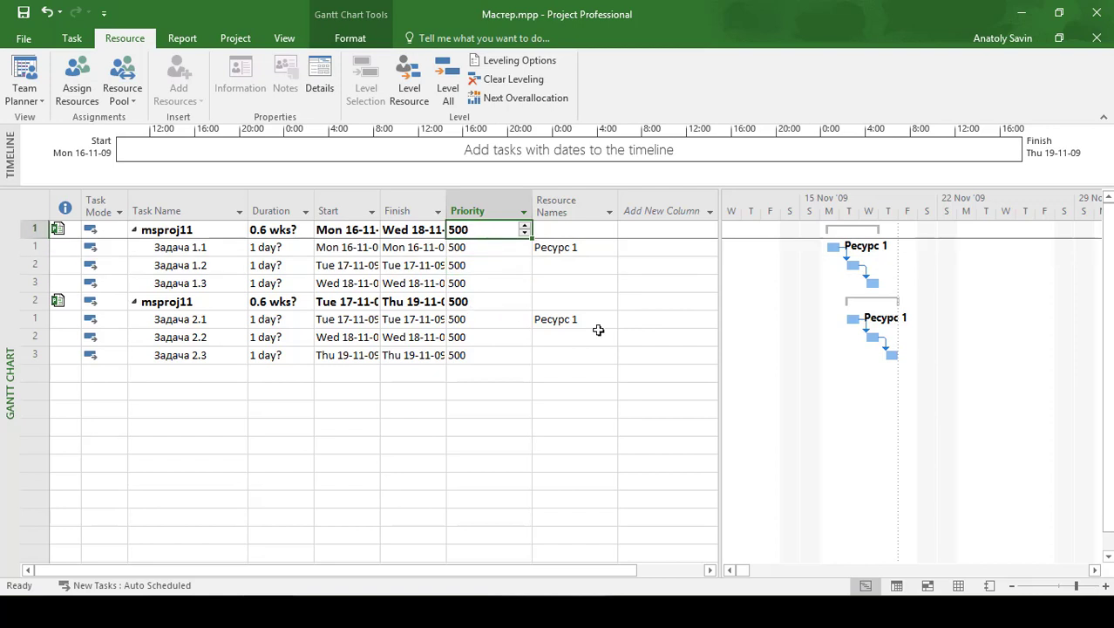
left_click(471, 303)
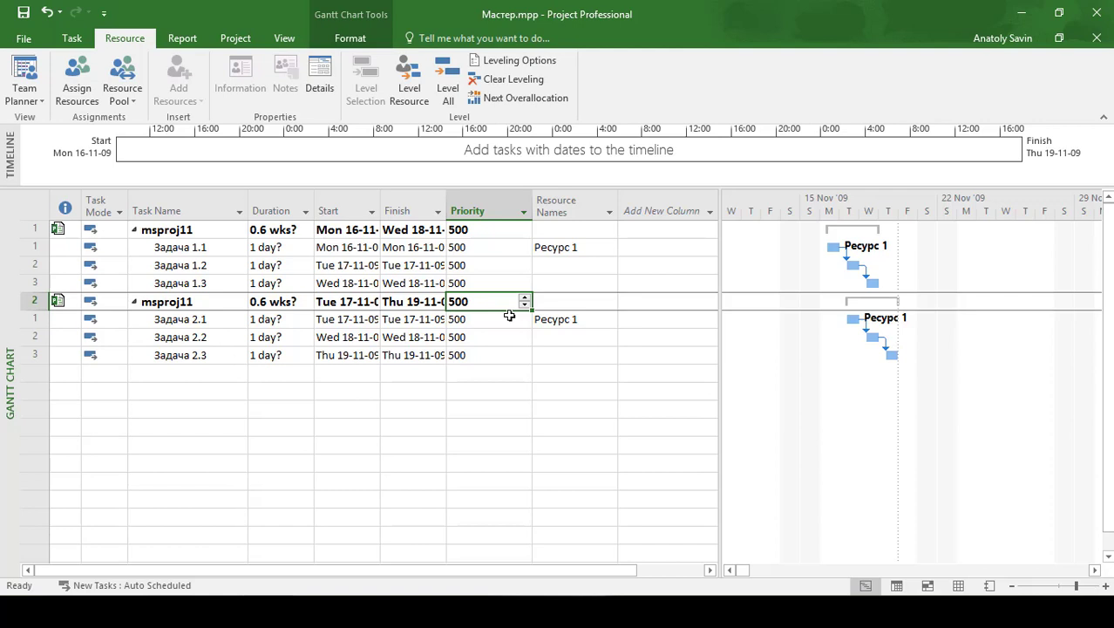
type("600")
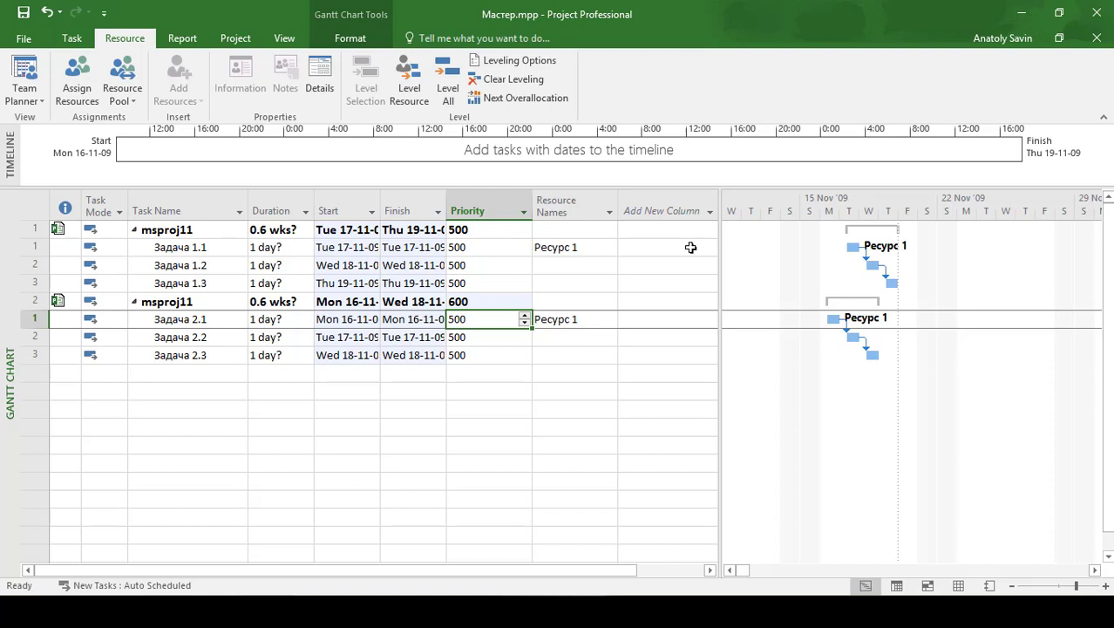
Step: Set the priority of the first subproject's summary row to 700
left_click(486, 230)
type("700")
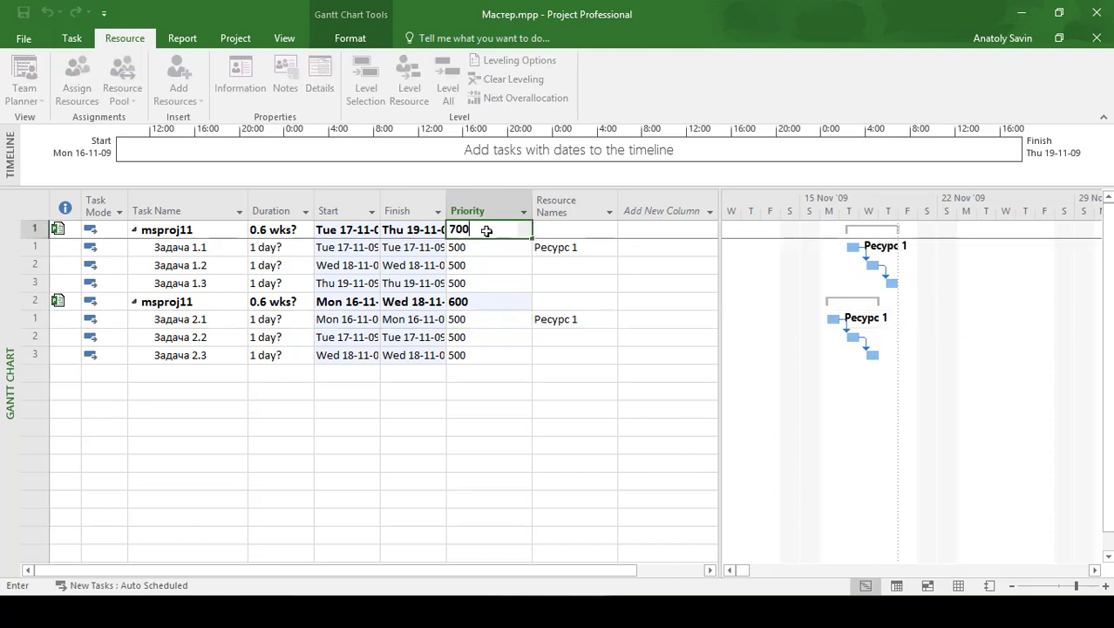
left_click(480, 263)
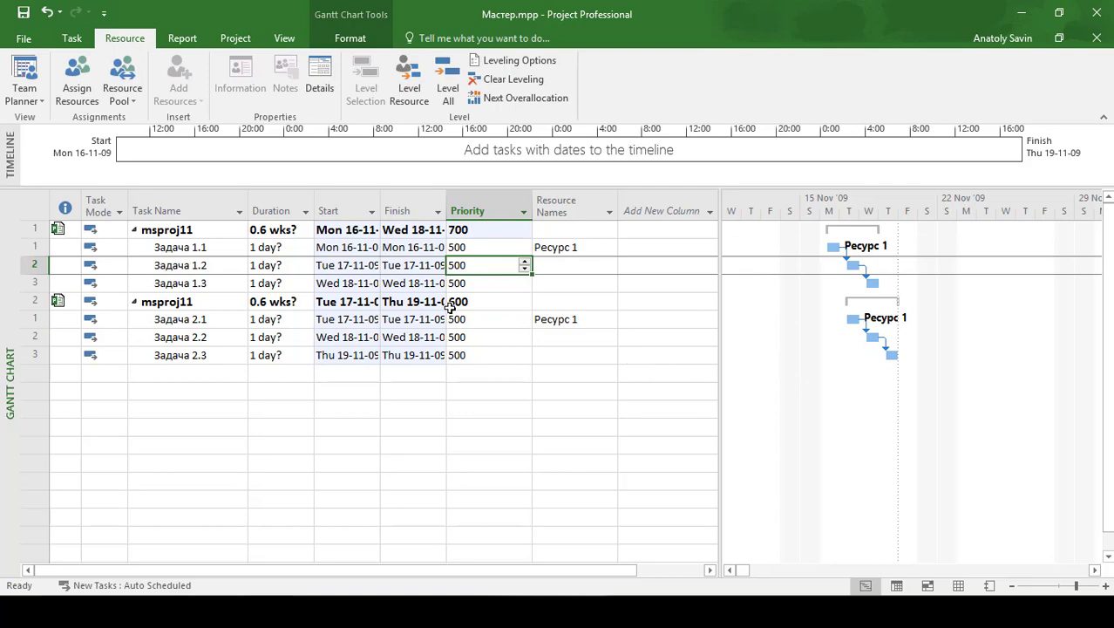
Step: Switch the leveling calculations to Manual and clear leveling for the entire project
left_click(492, 63)
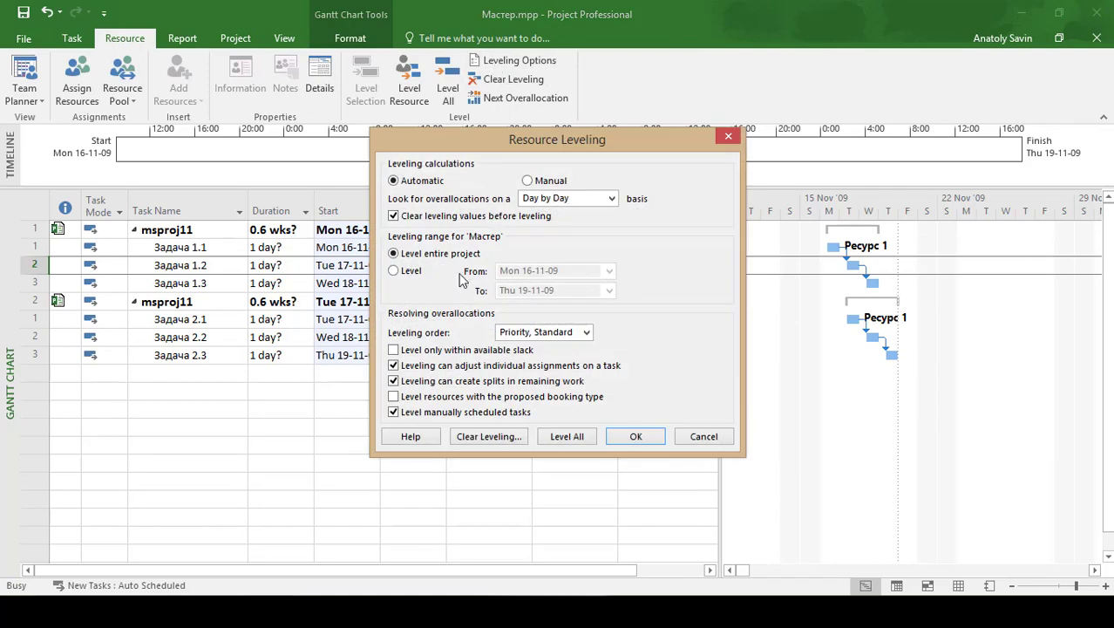
left_click(529, 182)
left_click(632, 437)
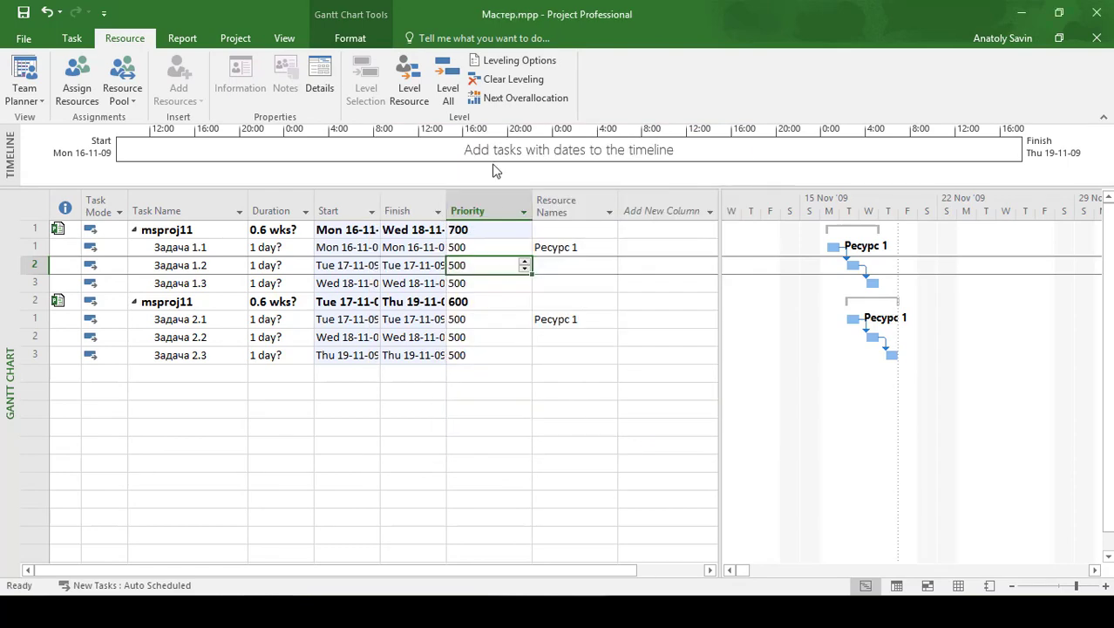
left_click(499, 68)
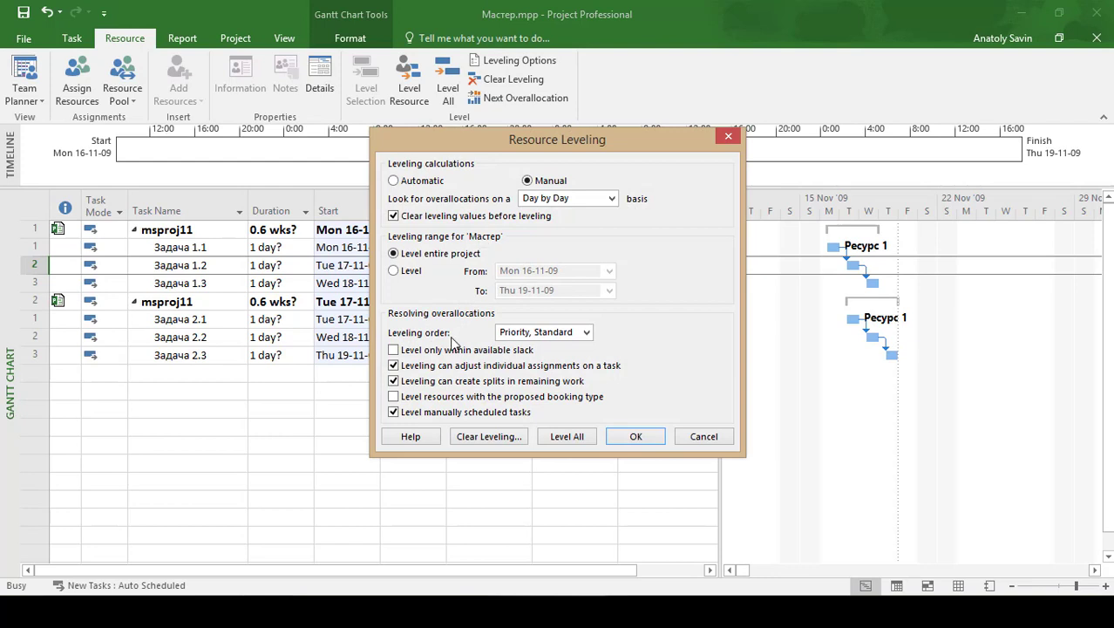
left_click(482, 436)
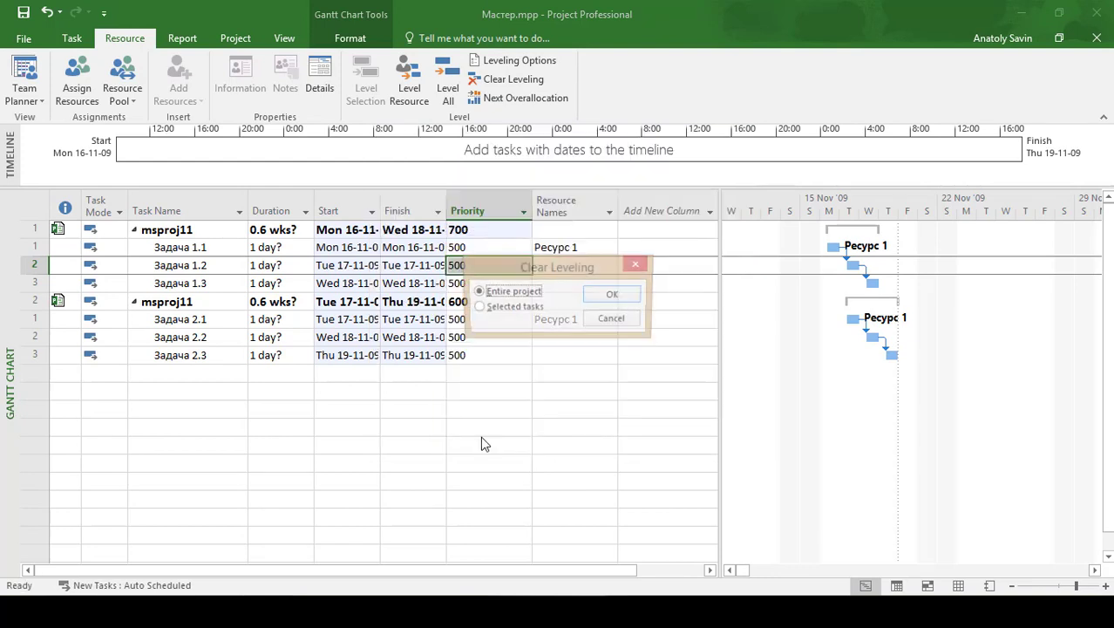
left_click(613, 295)
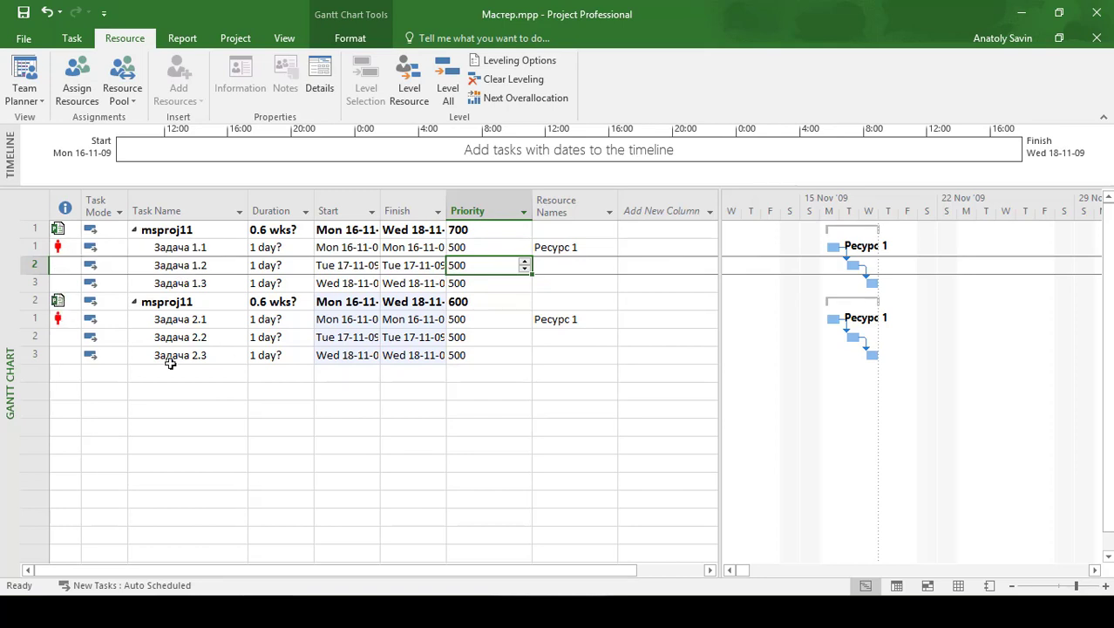
Step: Set the priority of both subproject summary rows back to 500
left_click(484, 232)
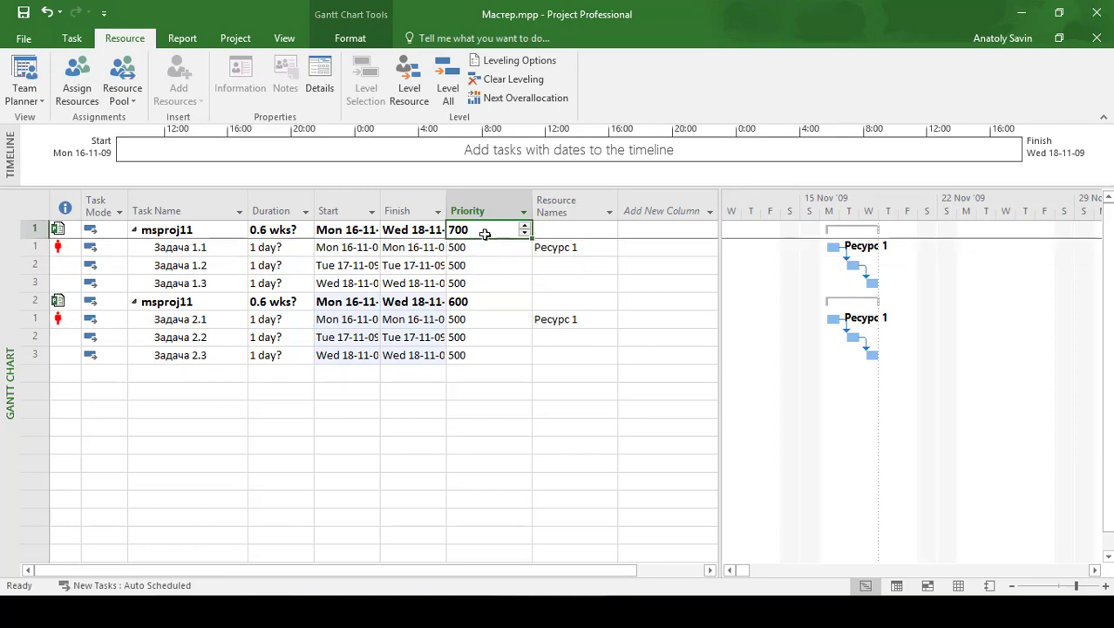
type("500")
left_click(473, 302)
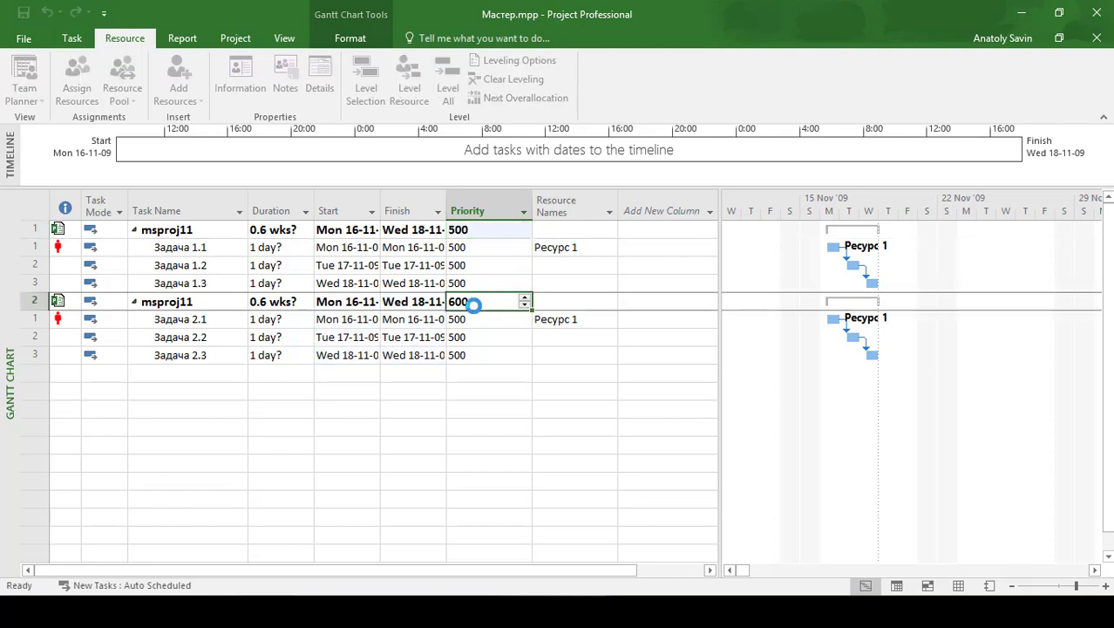
type("5")
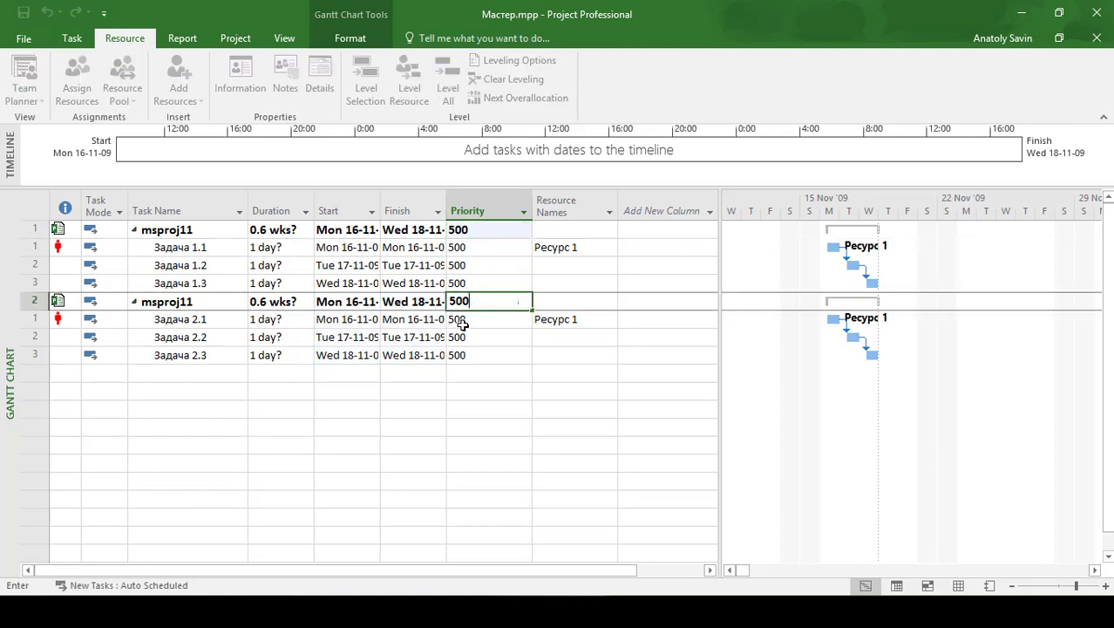
left_click(462, 321)
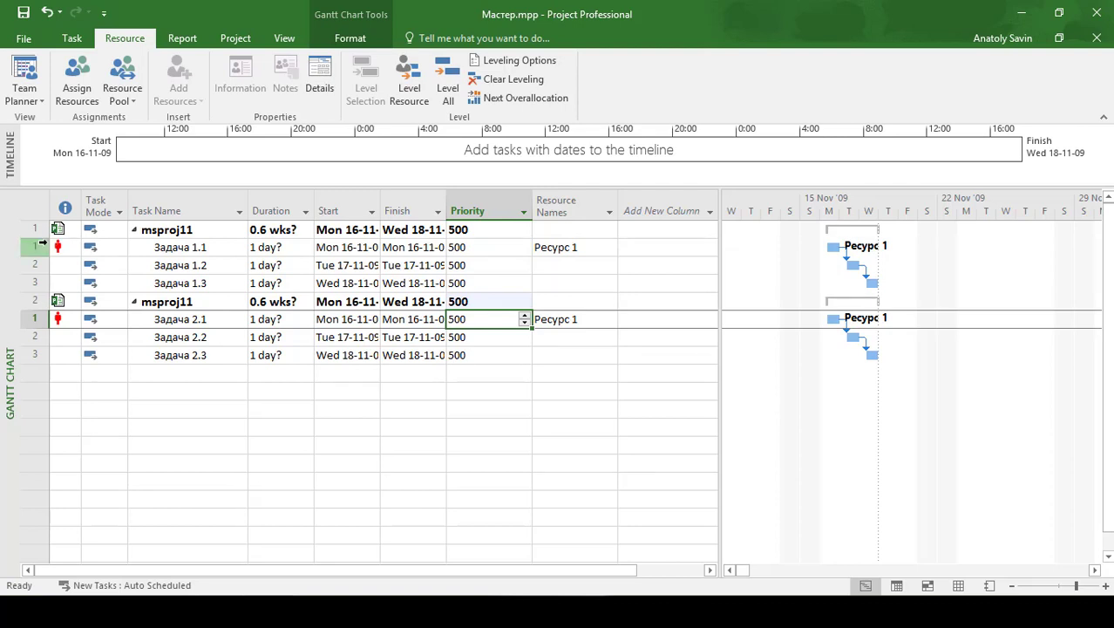
Step: In the Team Planner, move Задача 2.1 of Ресурс 1 one day ahead to Tuesday, 17 November 2009
left_click(24, 74)
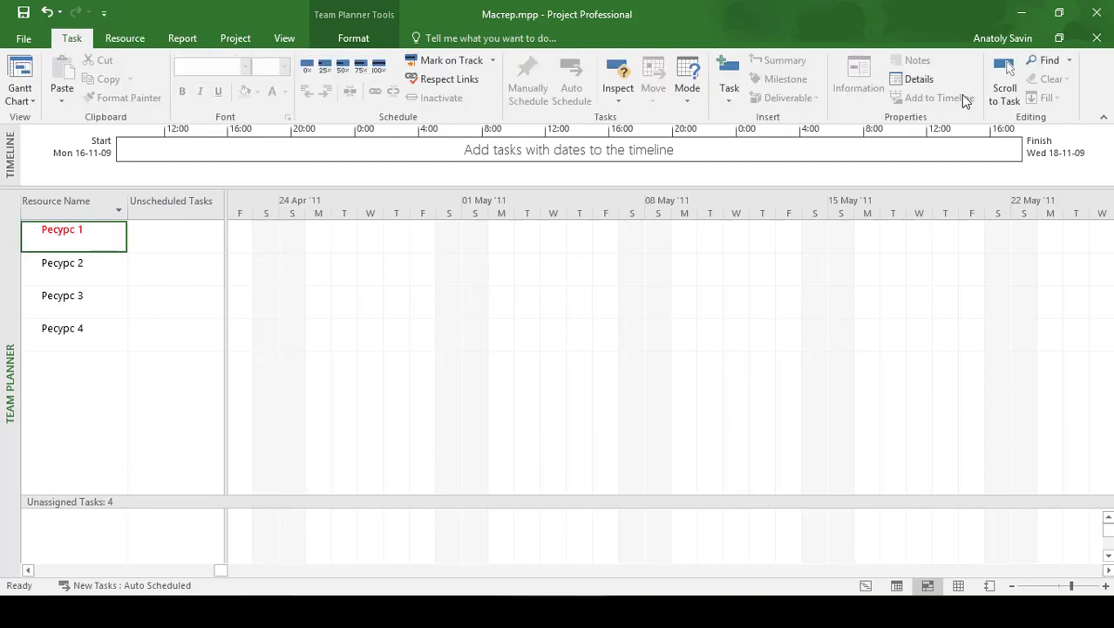
left_click(1004, 83)
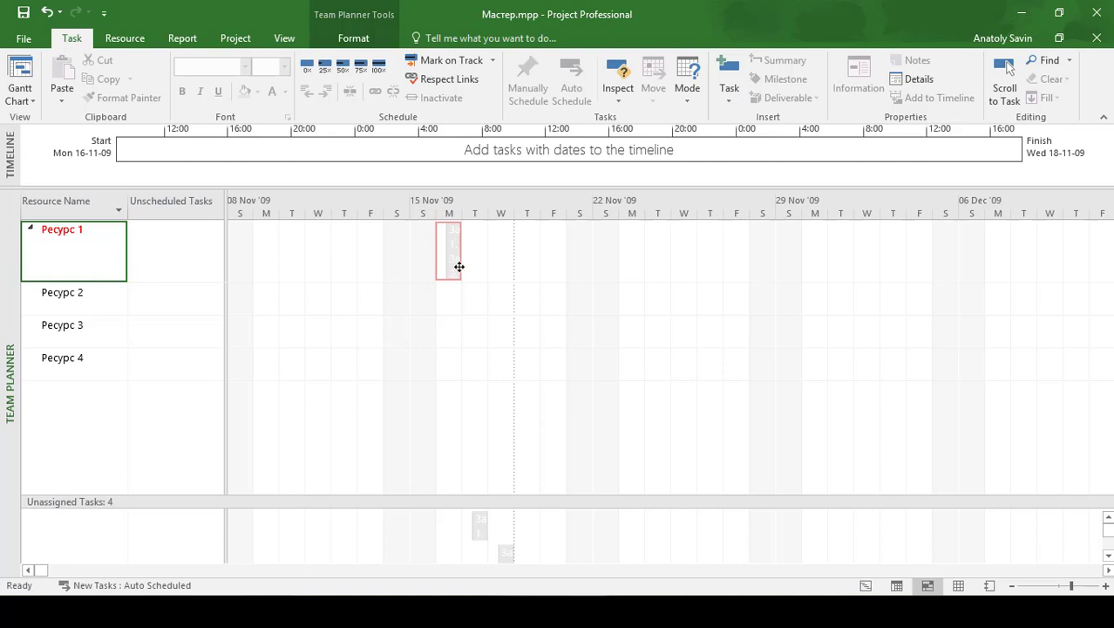
mouse_move(452, 234)
mouse_move(448, 267)
left_click_drag(453, 272, 473, 273)
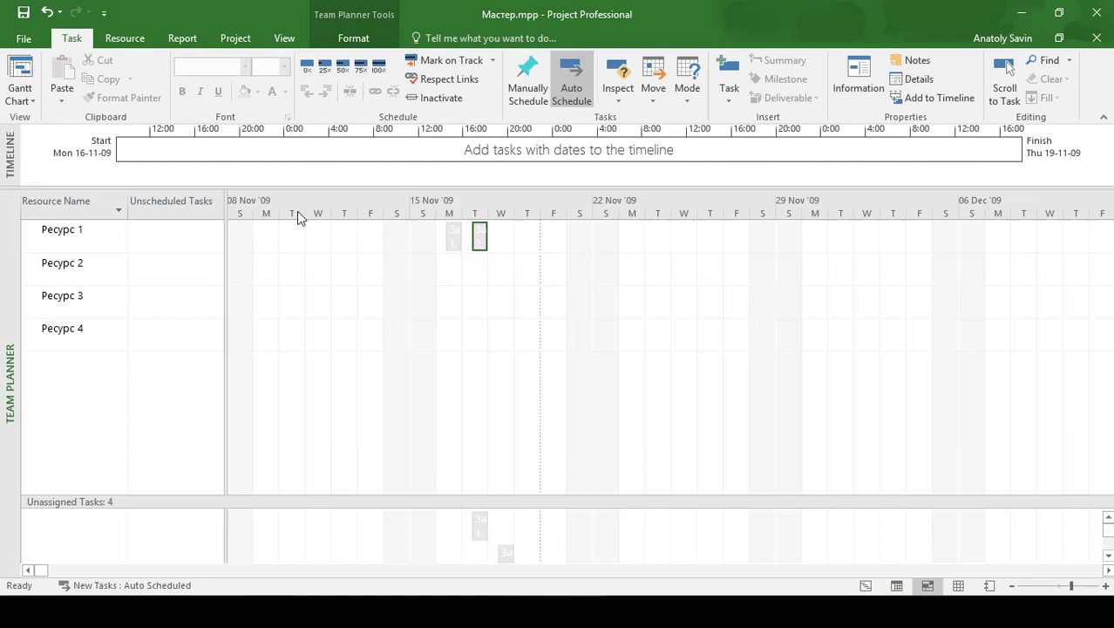
Step: Return to the Gantt chart and read the constraint indicator of Задача 2.1
left_click(25, 77)
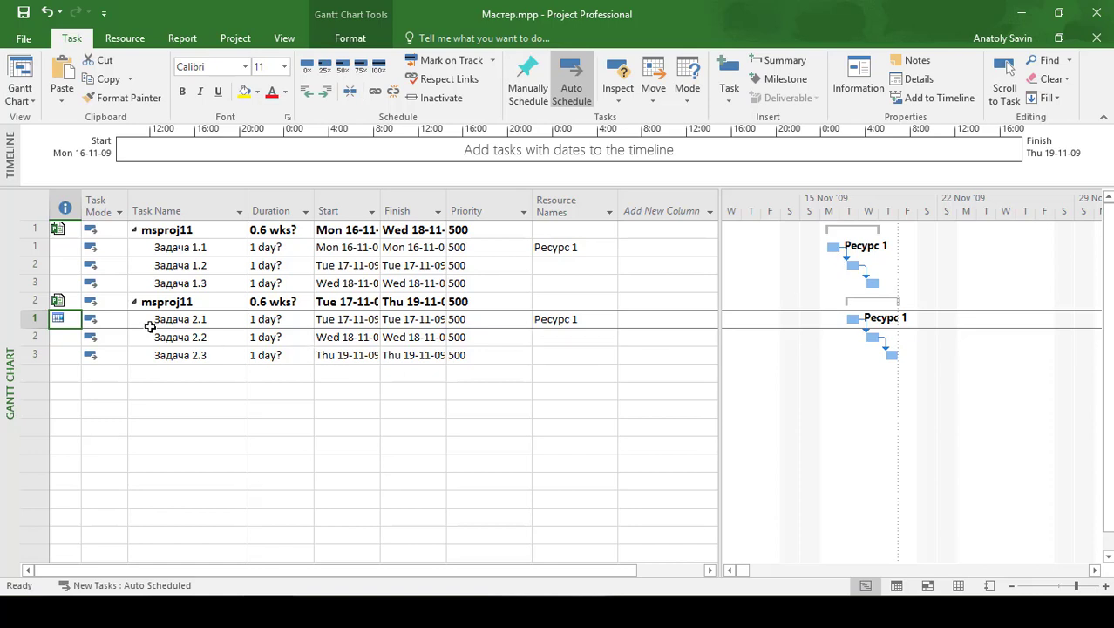
mouse_move(58, 320)
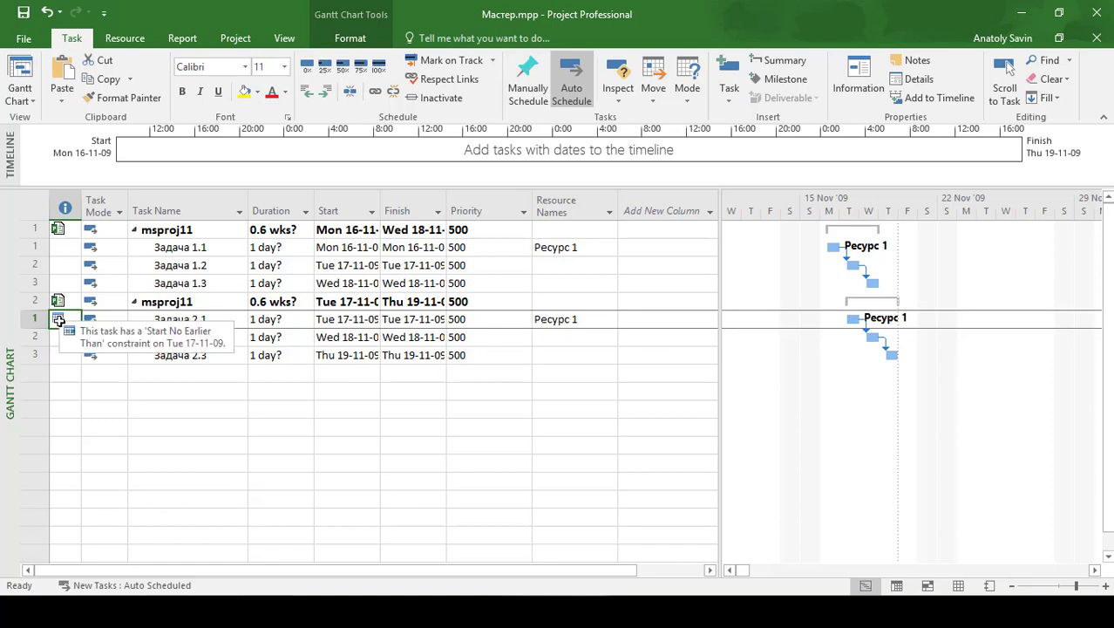